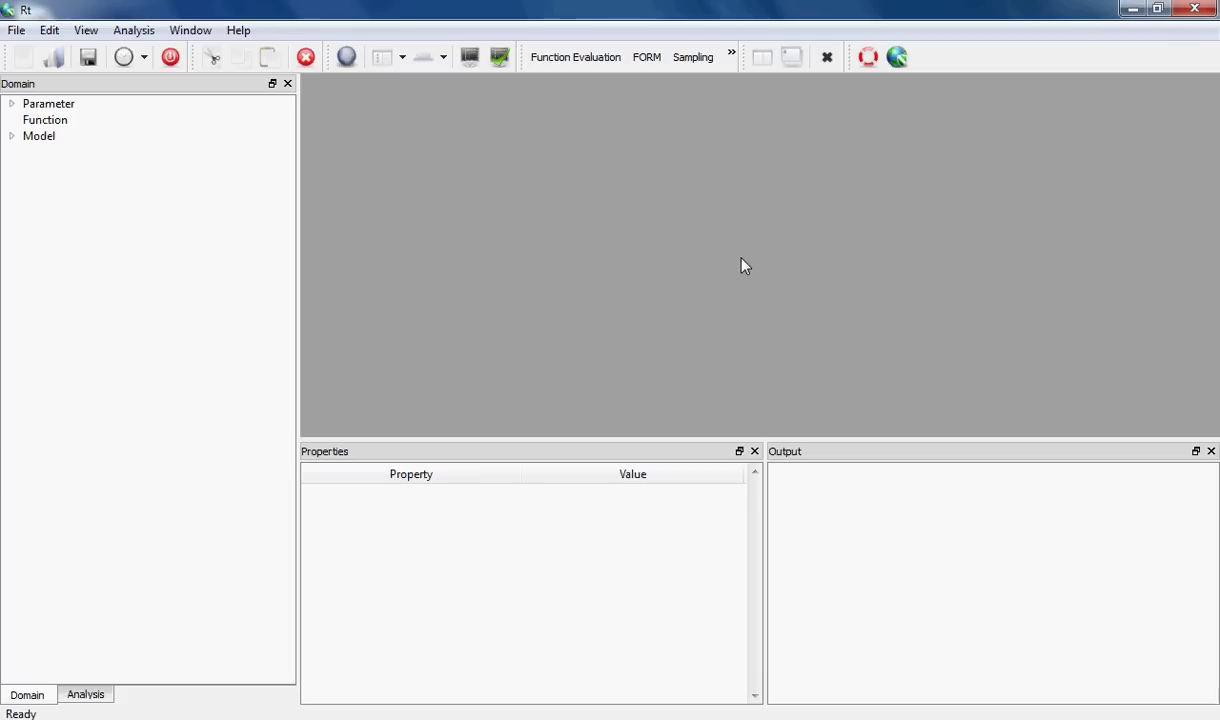
Expand Model > Generic in the Domain tree and select the Script model type
{"action": "left_click", "coordinate": [13, 138]}
{"action": "left_click", "coordinate": [31, 220]}
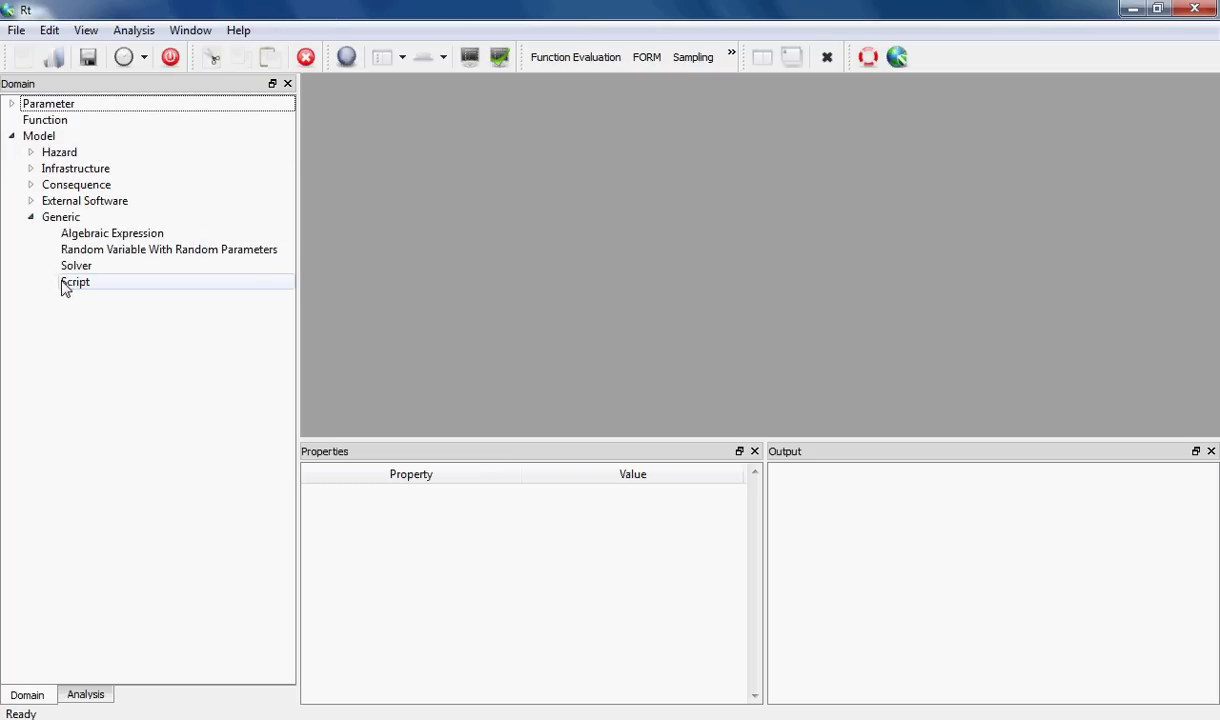
{"action": "left_click", "coordinate": [64, 287]}
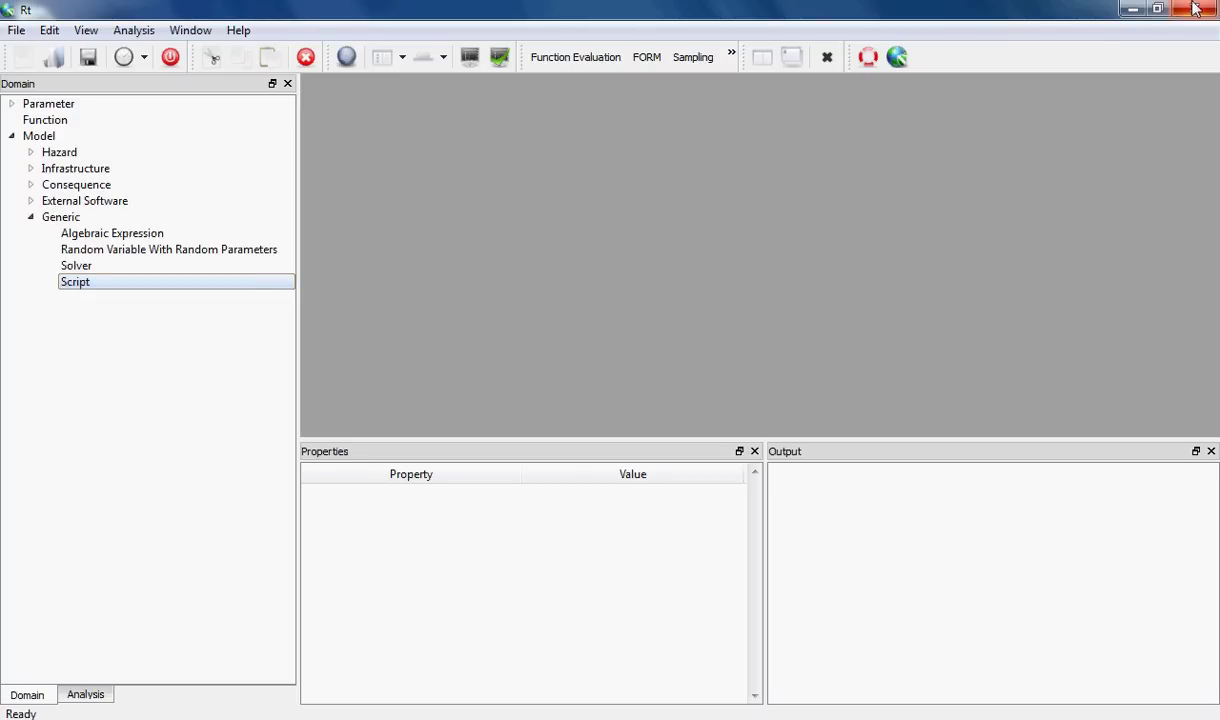
Minimize Rt and open script.js from the desktop for editing in Notepad
{"action": "left_click", "coordinate": [1138, 8]}
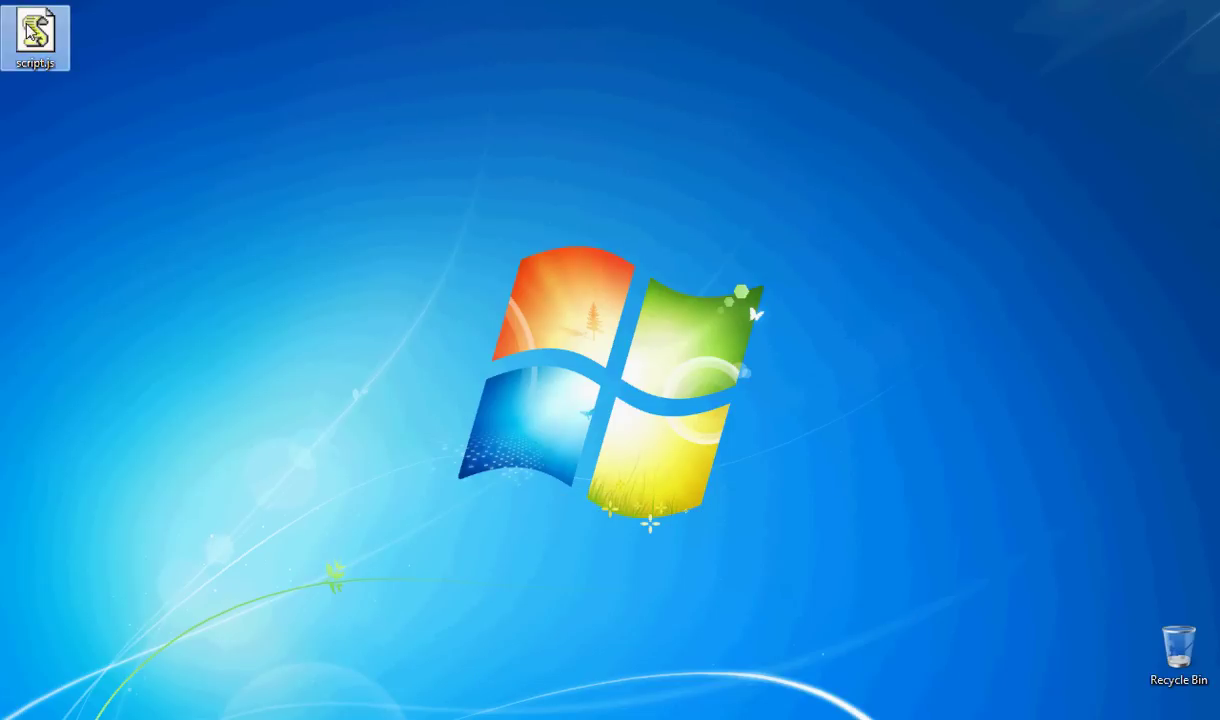
{"action": "right_click", "coordinate": [30, 35]}
{"action": "left_click", "coordinate": [55, 53]}
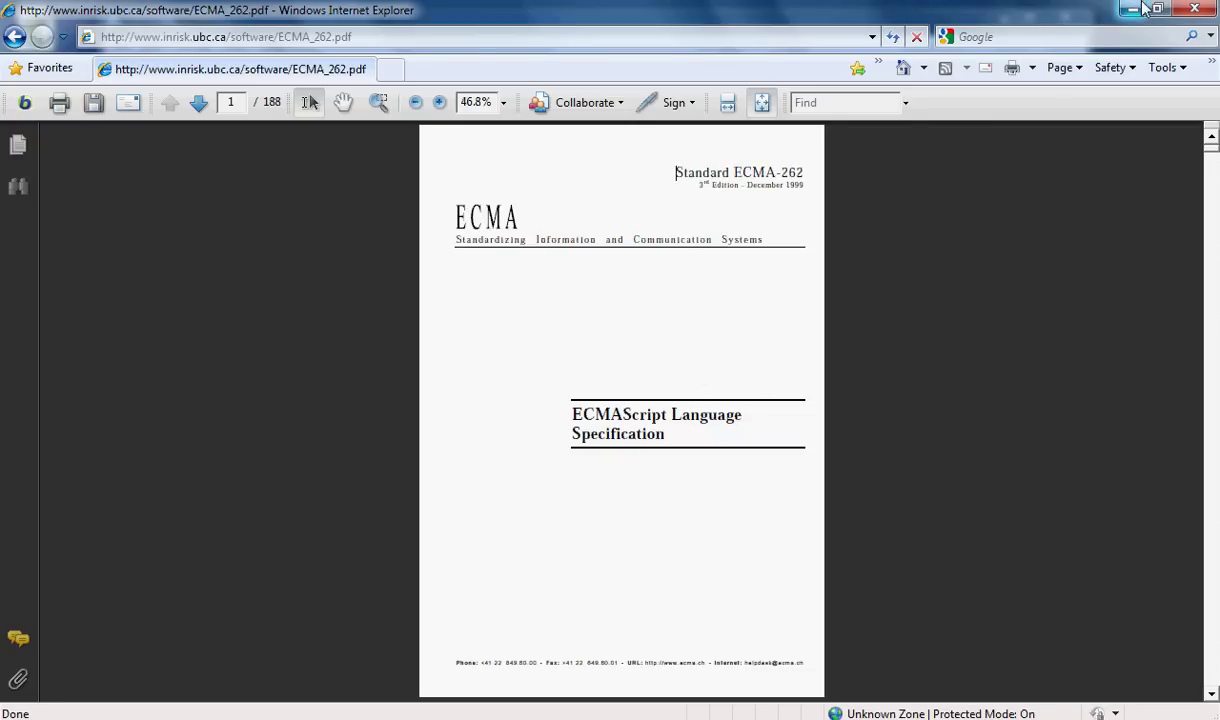
Minimize the ECMAScript specification PDF to get back to the script
{"action": "key", "text": "super+Down"}
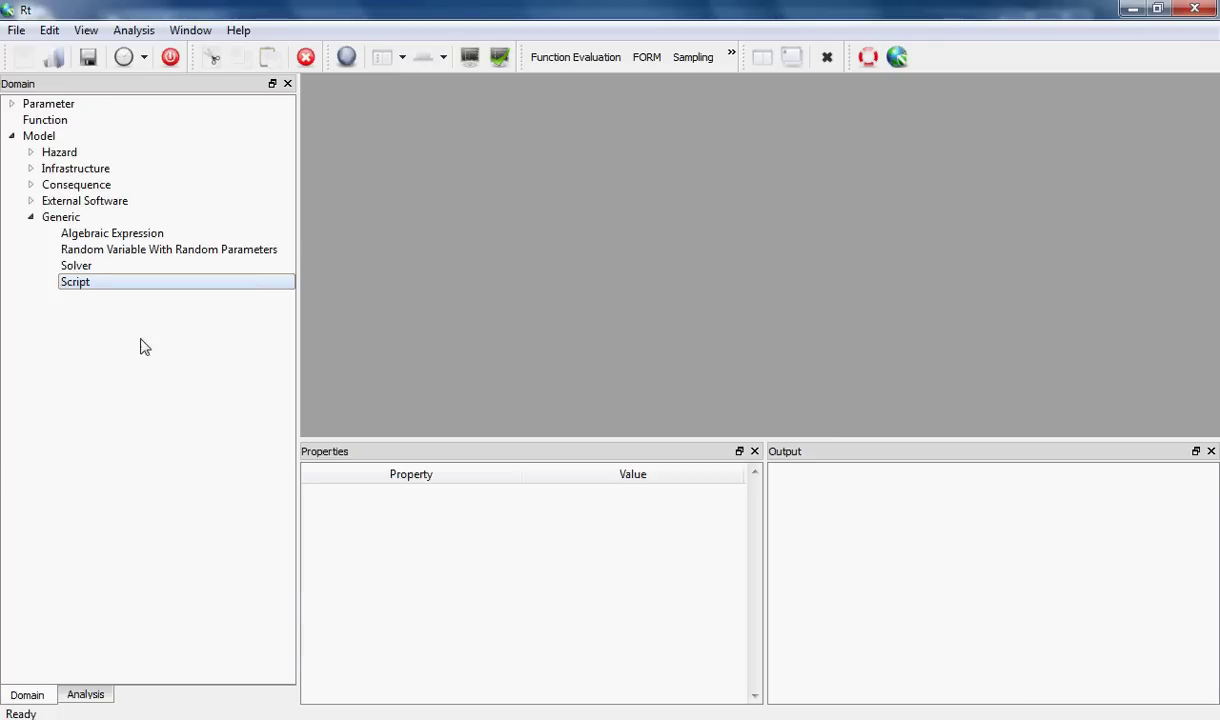
Create a new Script model and name it myScriptModel
{"action": "left_click", "coordinate": [76, 284]}
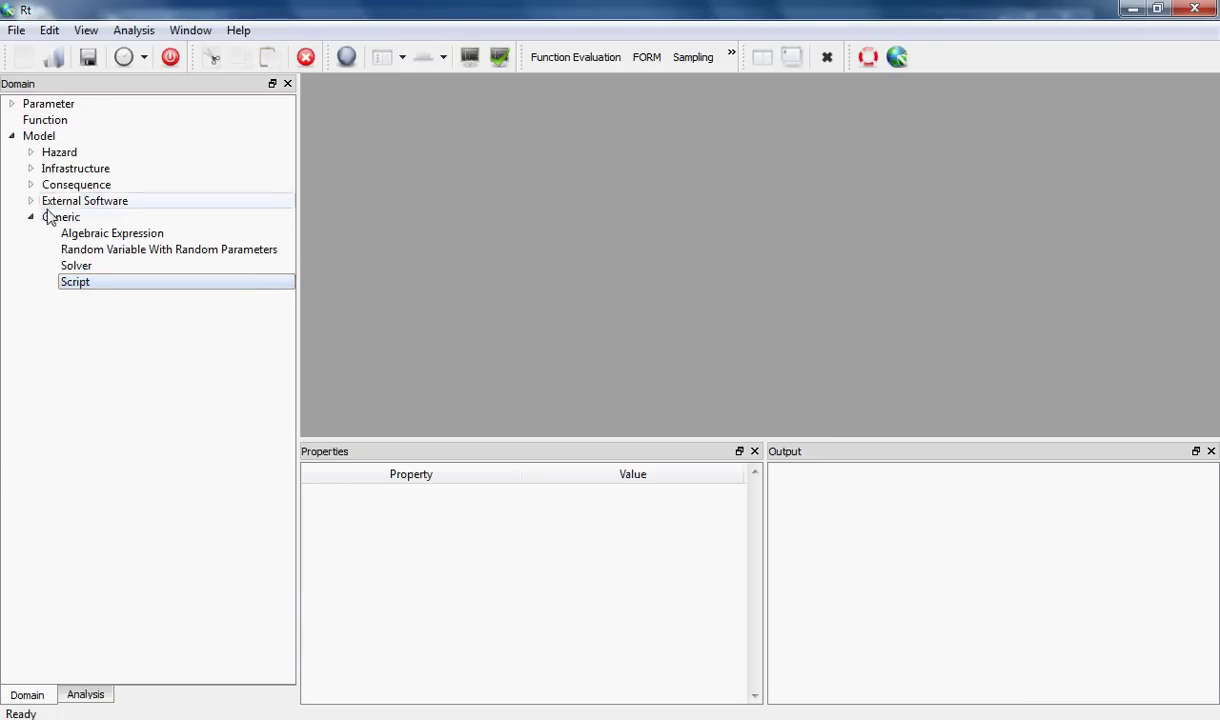
{"action": "right_click", "coordinate": [87, 290]}
{"action": "left_click", "coordinate": [99, 303]}
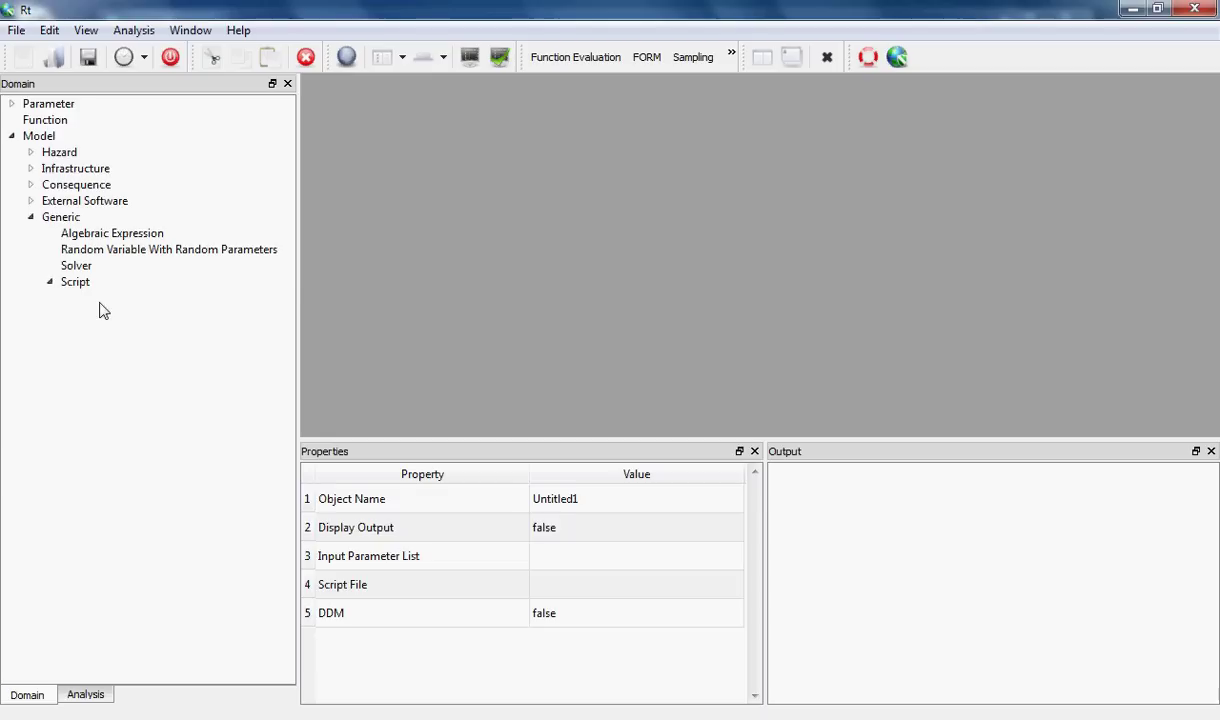
{"action": "double_click", "coordinate": [621, 505]}
{"action": "type", "text": "myScriptModel"}
{"action": "key", "text": "Return"}
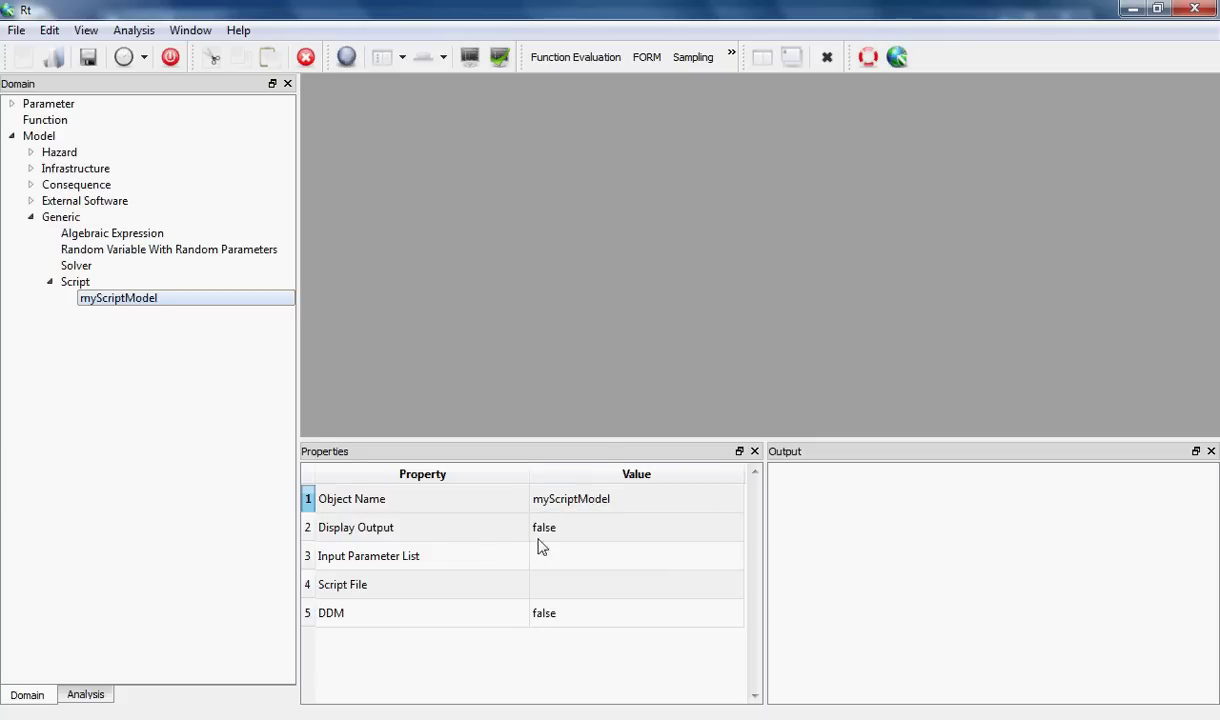
Set myScriptModel's Display Output property to true
{"action": "left_click", "coordinate": [544, 534]}
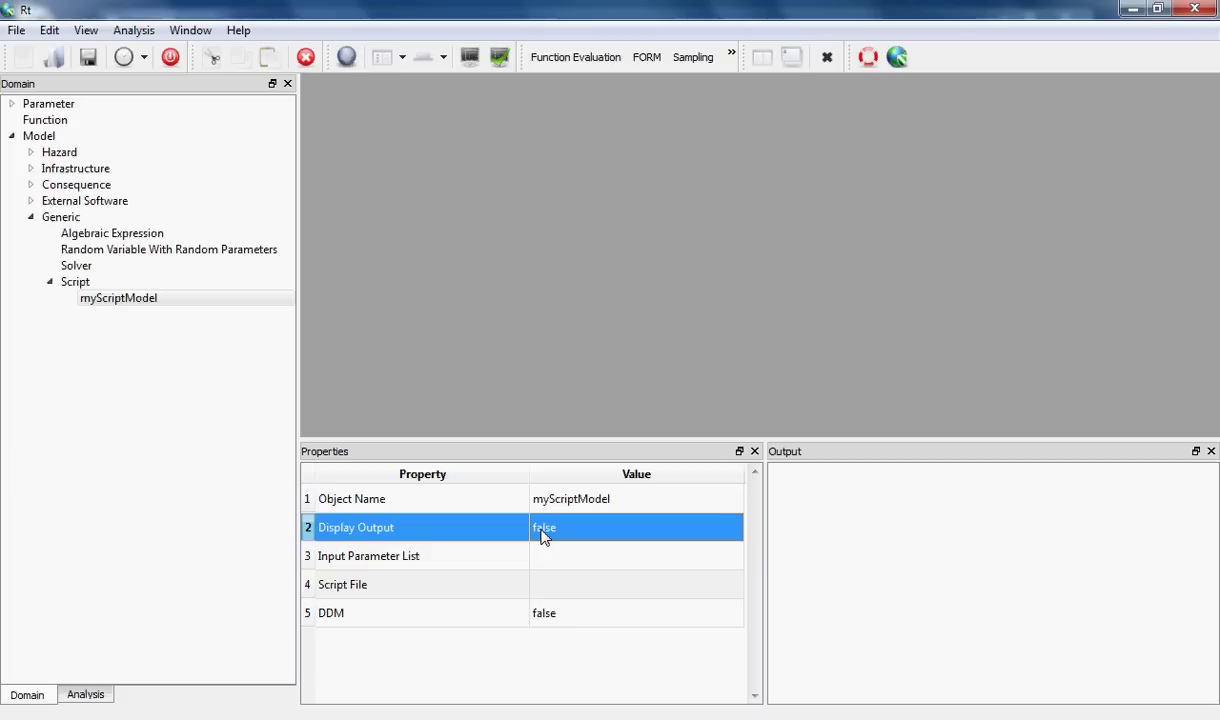
{"action": "left_click", "coordinate": [540, 529]}
{"action": "left_click", "coordinate": [536, 527]}
{"action": "left_click", "coordinate": [558, 556]}
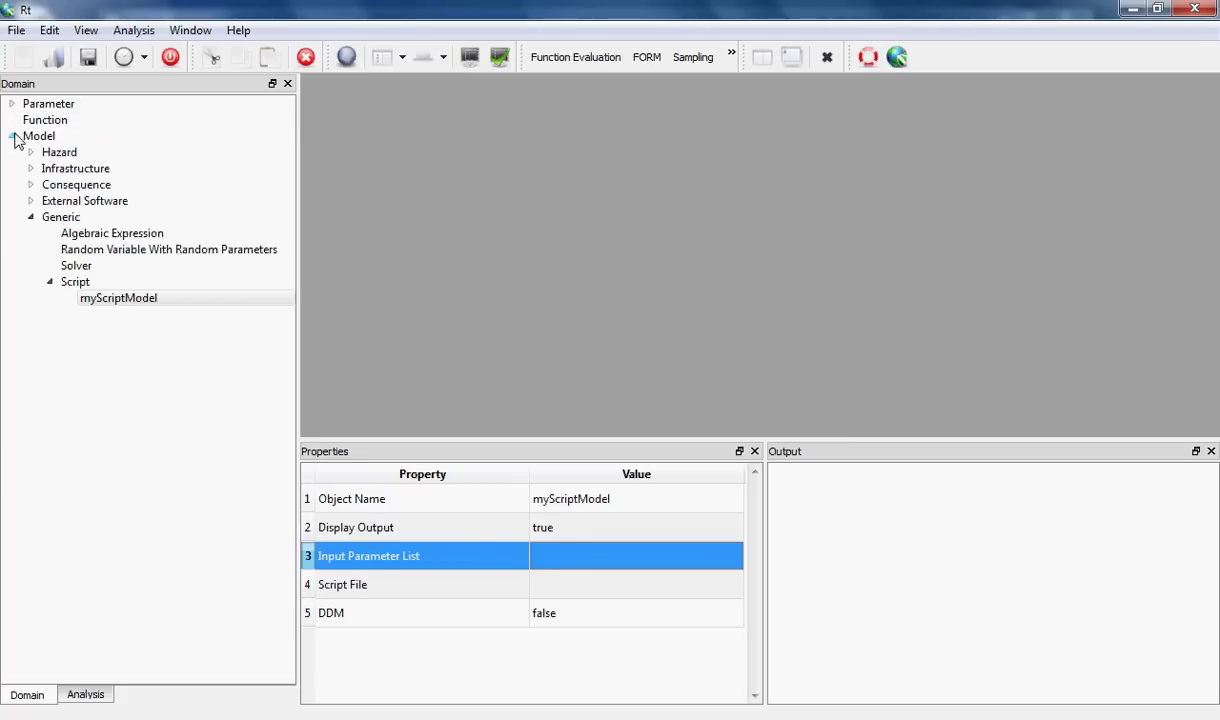
Check the script.js text in Notepad, then return to Rt
{"action": "mouse_move", "coordinate": [379, 719]}
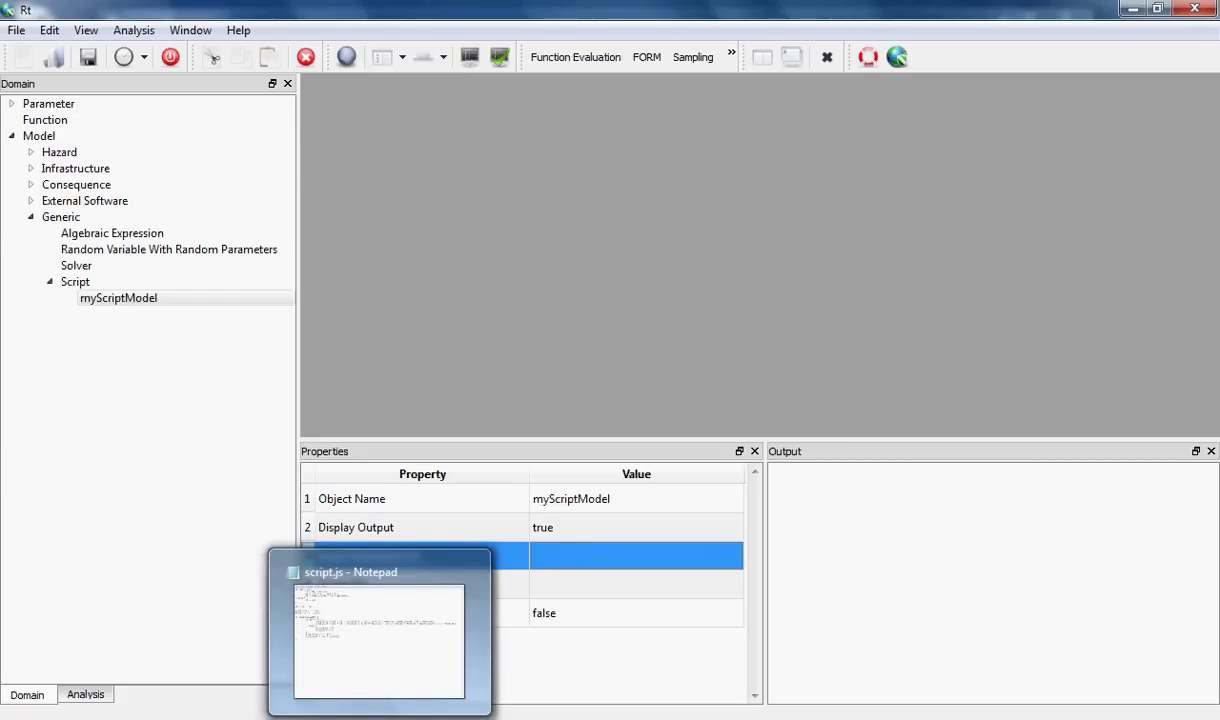
{"action": "left_click", "coordinate": [380, 640]}
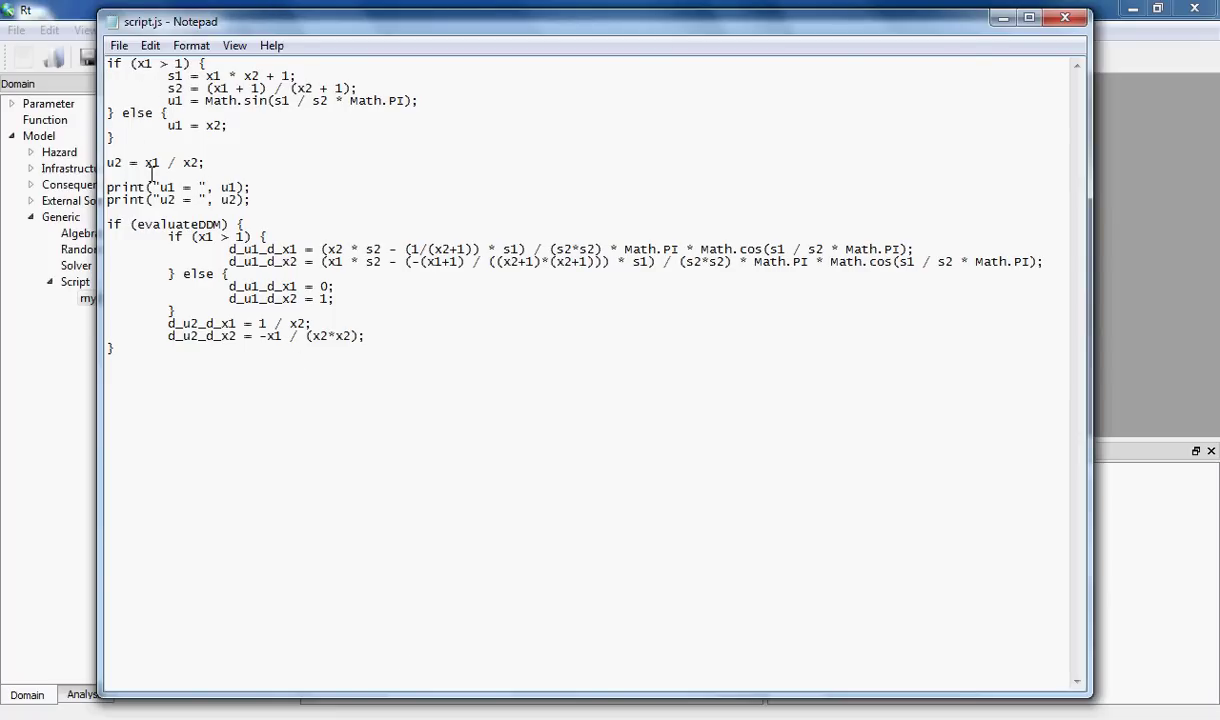
{"action": "left_click", "coordinate": [76, 9]}
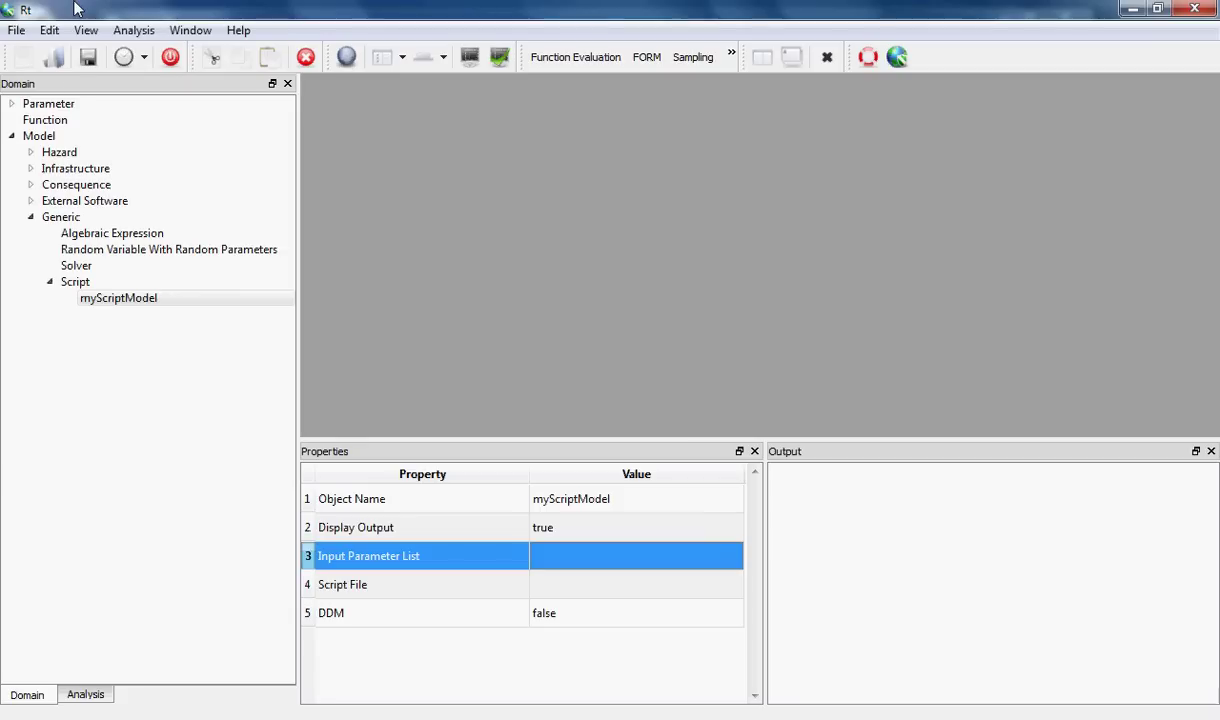
Create a continuous random variable under Parameter > Random Variable named x1
{"action": "left_click", "coordinate": [11, 104]}
{"action": "left_click", "coordinate": [31, 119]}
{"action": "left_click", "coordinate": [99, 140]}
{"action": "right_click", "coordinate": [101, 145]}
{"action": "left_click", "coordinate": [122, 154]}
{"action": "double_click", "coordinate": [580, 502]}
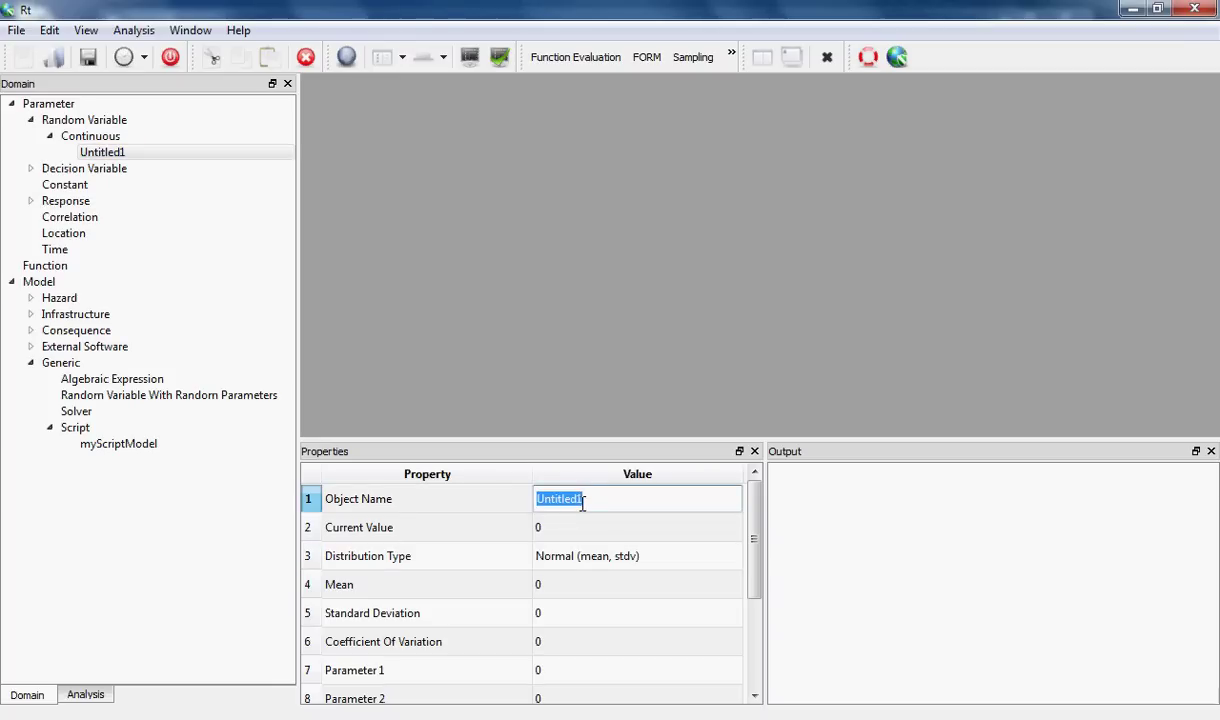
{"action": "type", "text": "x1"}
{"action": "left_click", "coordinate": [577, 532]}
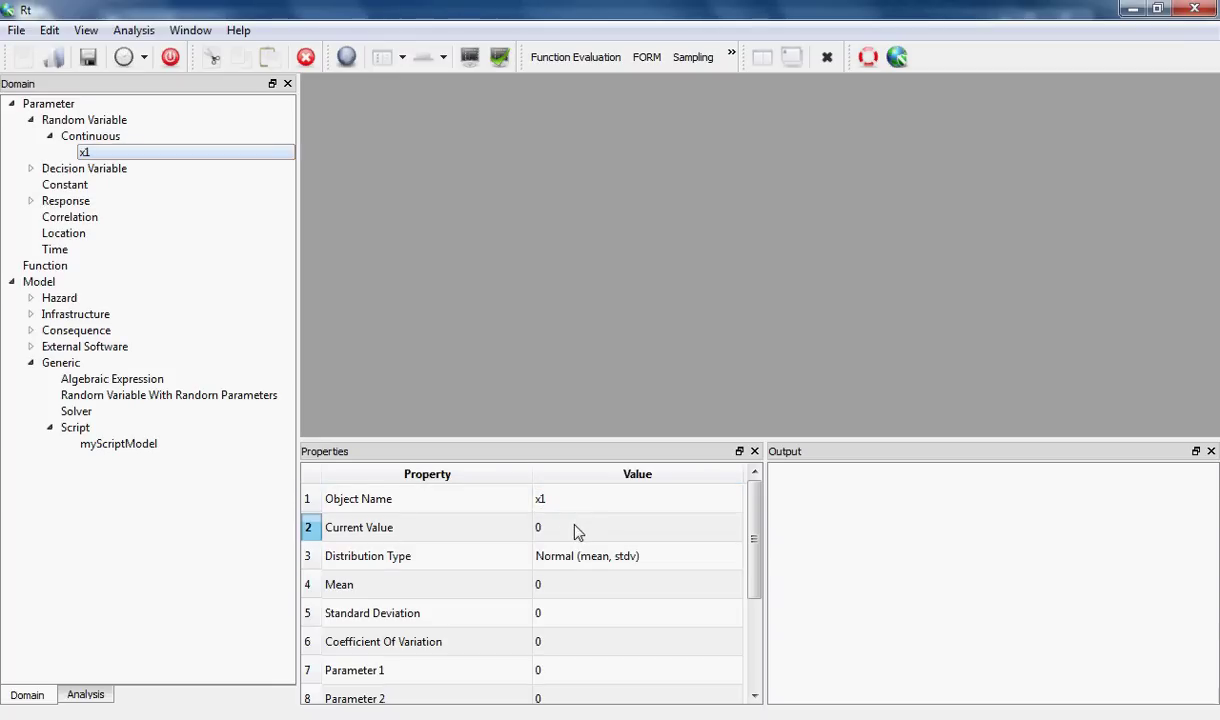
Set x1's mean to 2 and standard deviation to 1
{"action": "left_click", "coordinate": [566, 588]}
{"action": "left_click", "coordinate": [566, 588]}
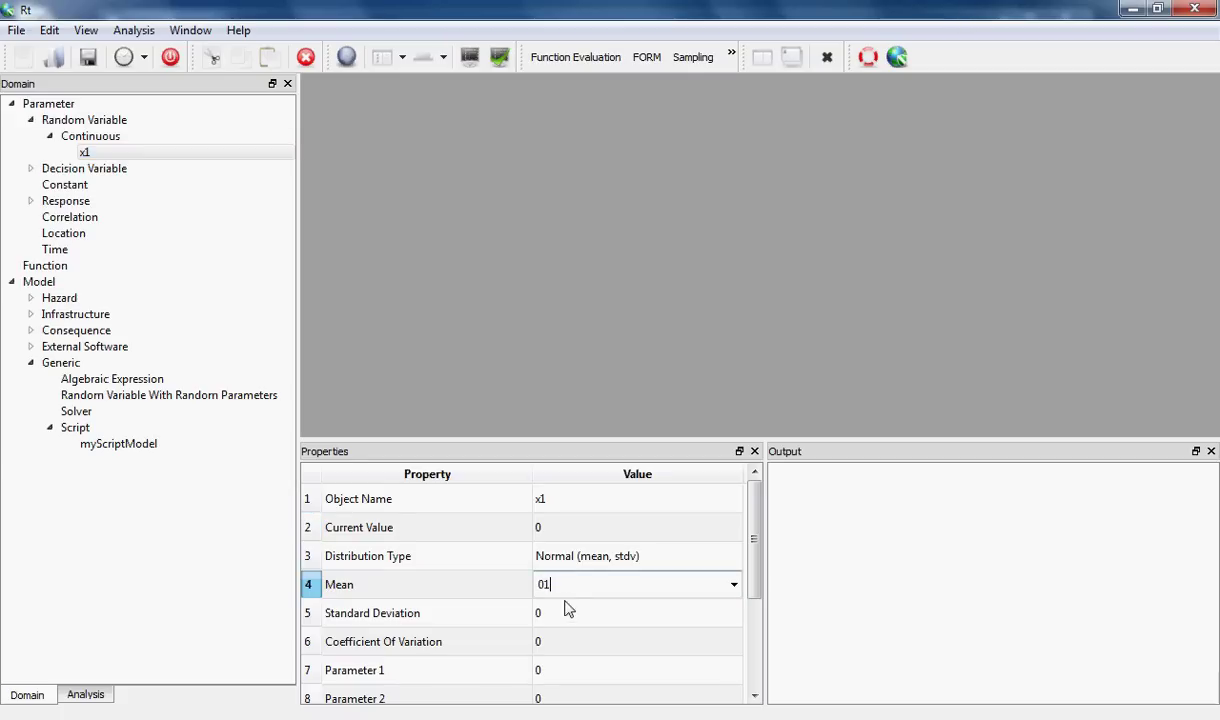
{"action": "key", "text": "BackSpace"}
{"action": "type", "text": "2"}
{"action": "left_click", "coordinate": [566, 612]}
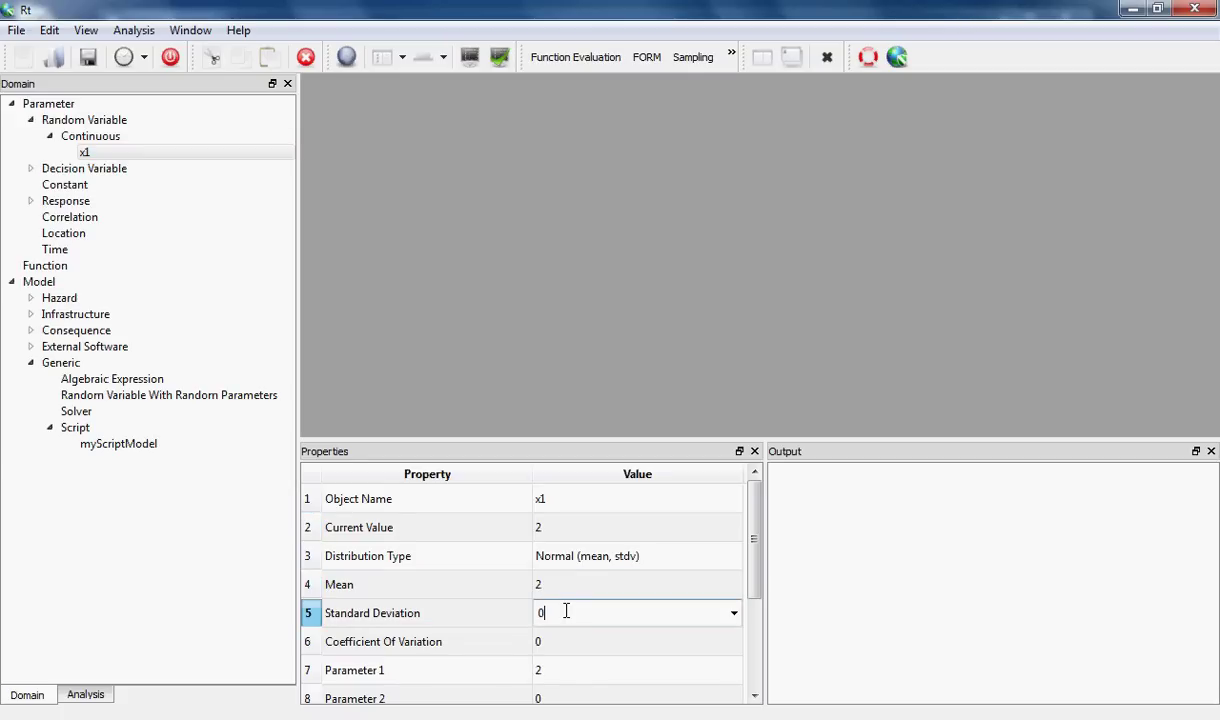
{"action": "type", "text": "1"}
{"action": "left_click", "coordinate": [541, 581]}
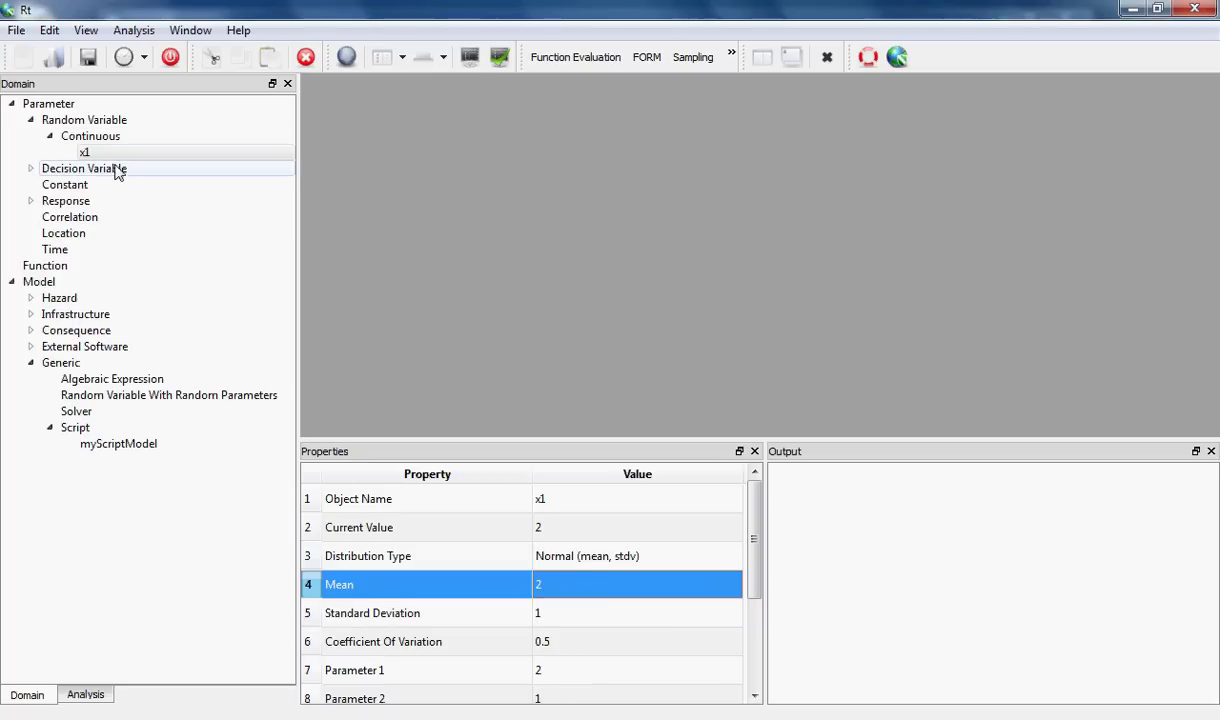
Create a second continuous random variable named x2
{"action": "right_click", "coordinate": [110, 140]}
{"action": "left_click", "coordinate": [152, 141]}
{"action": "double_click", "coordinate": [617, 500]}
{"action": "type", "text": "x1"}
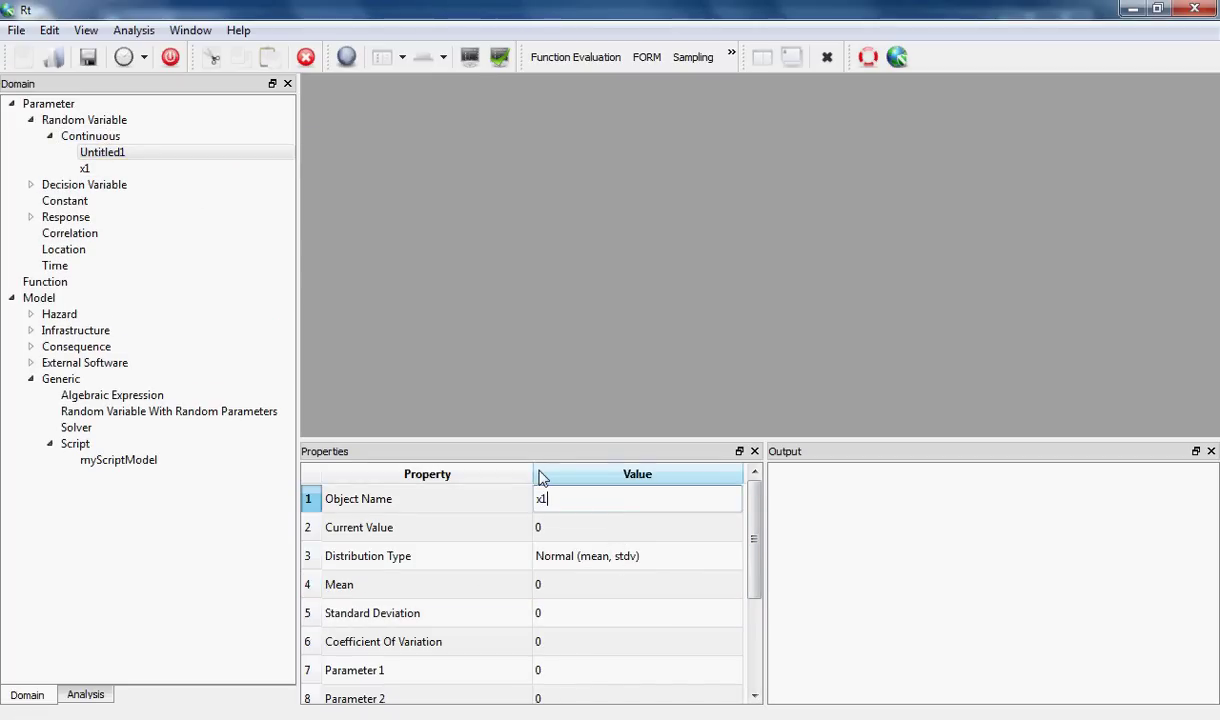
{"action": "key", "text": "BackSpace"}
{"action": "type", "text": "2"}
{"action": "key", "text": "Return"}
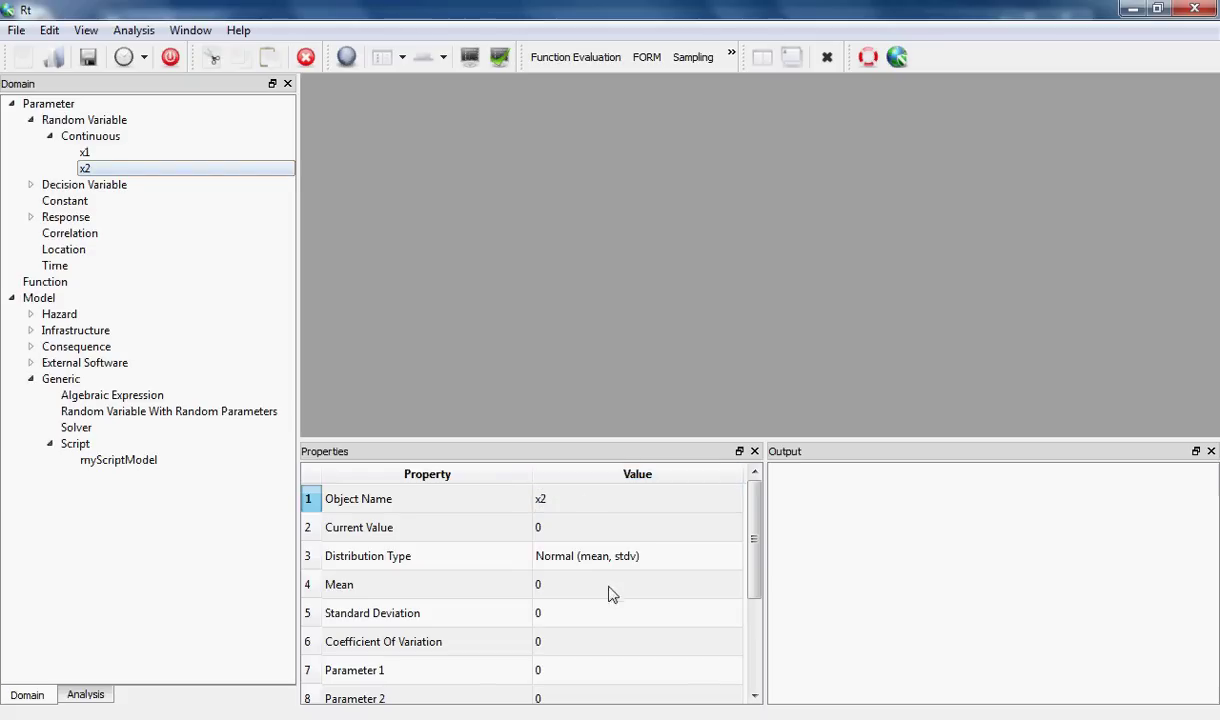
Set x2's mean to 3 and standard deviation to 1
{"action": "double_click", "coordinate": [570, 580]}
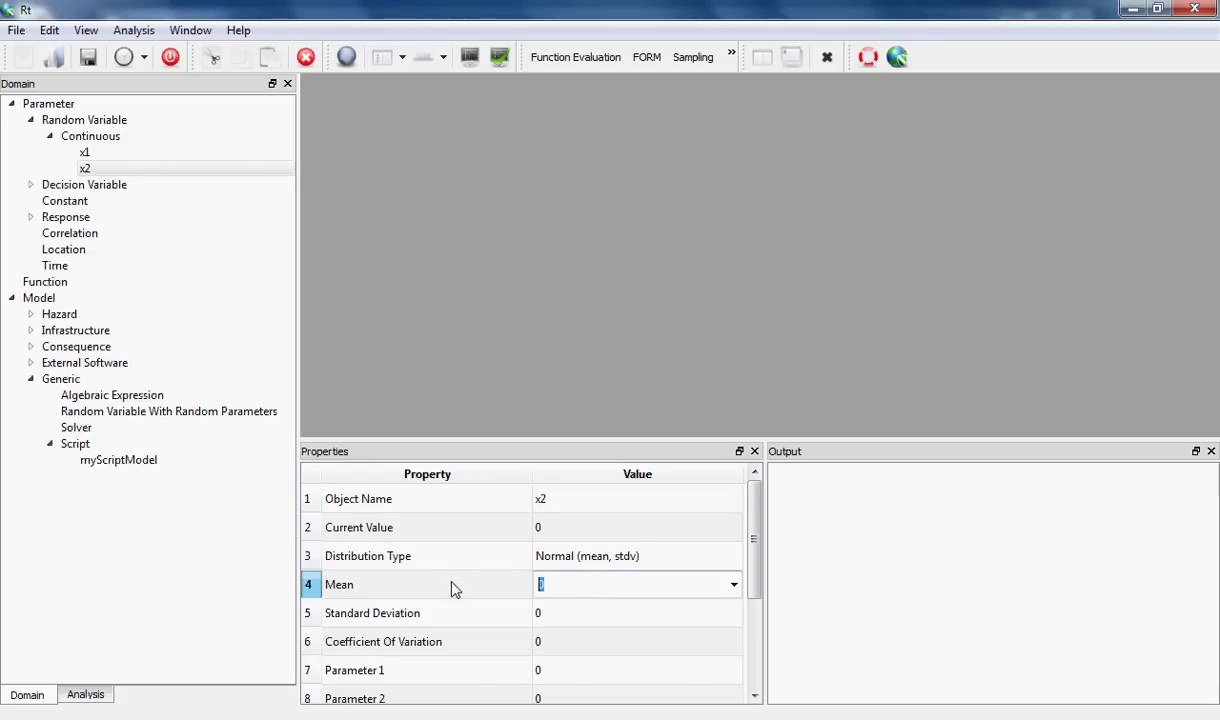
{"action": "type", "text": "3"}
{"action": "left_click", "coordinate": [563, 605], "text": "shift"}
{"action": "double_click", "coordinate": [565, 614]}
{"action": "type", "text": "1"}
{"action": "left_click", "coordinate": [579, 588]}
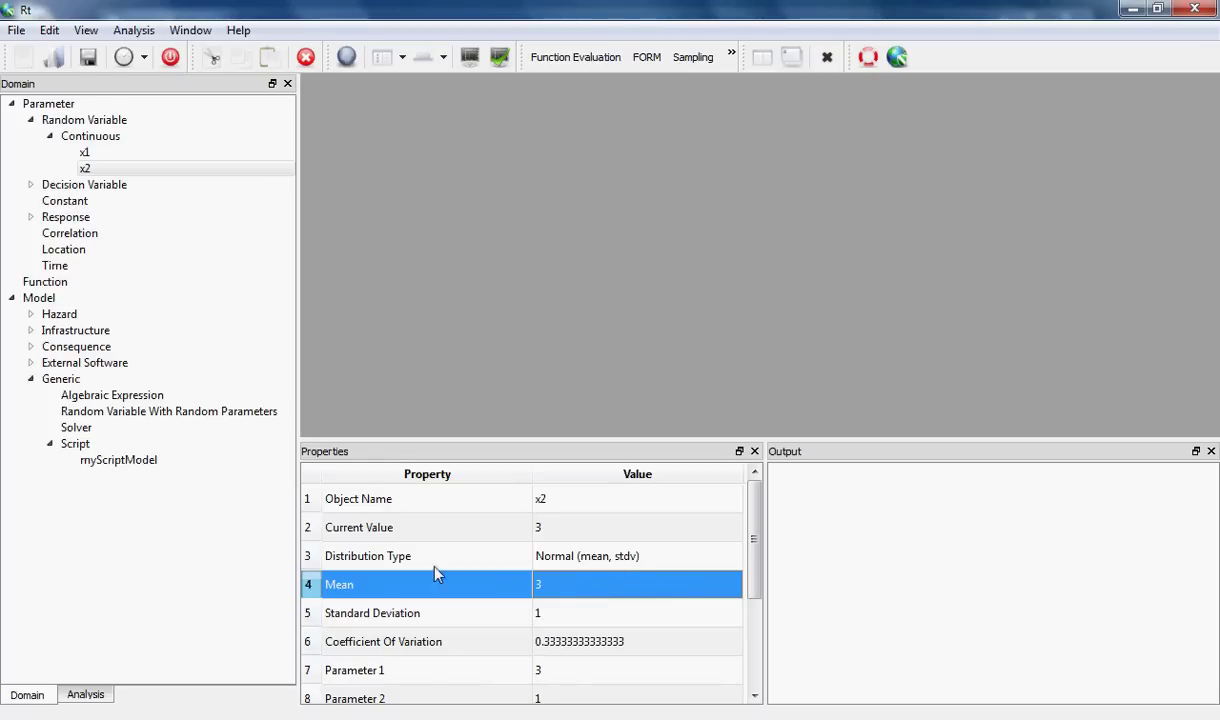
{"action": "left_click", "coordinate": [140, 465]}
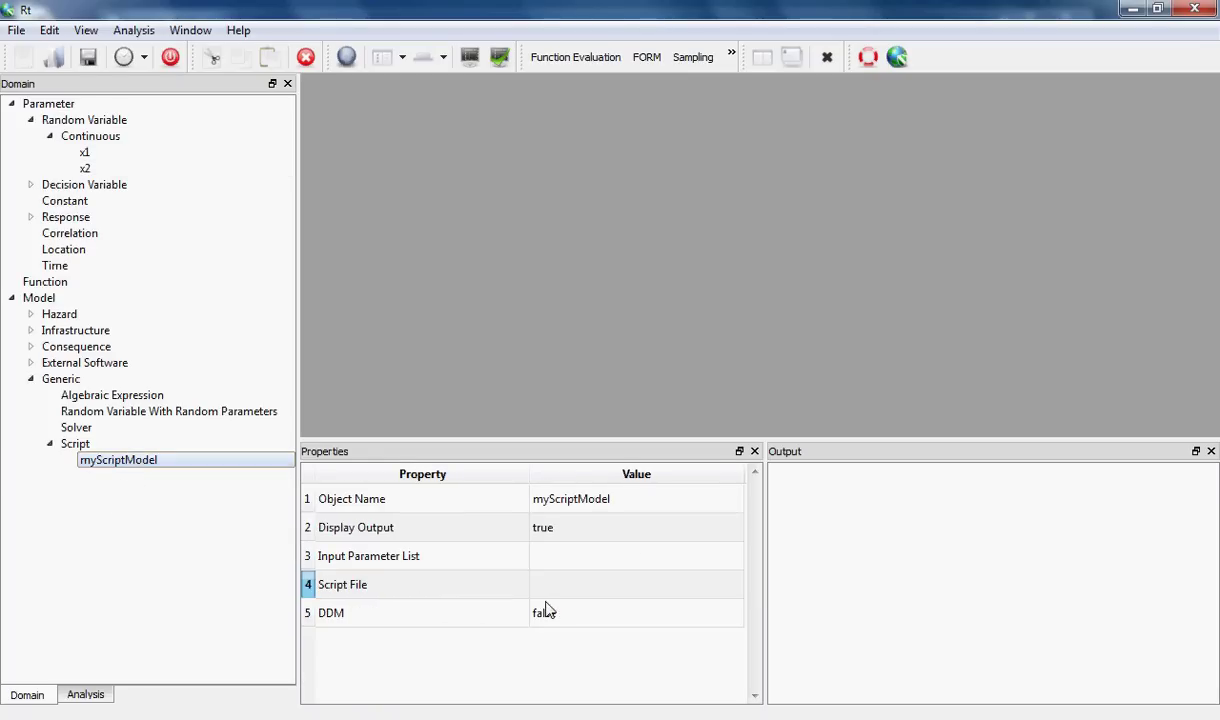
Set myScriptModel's Input Parameter List to x1; x2;
{"action": "left_click", "coordinate": [570, 560]}
{"action": "left_click", "coordinate": [571, 556]}
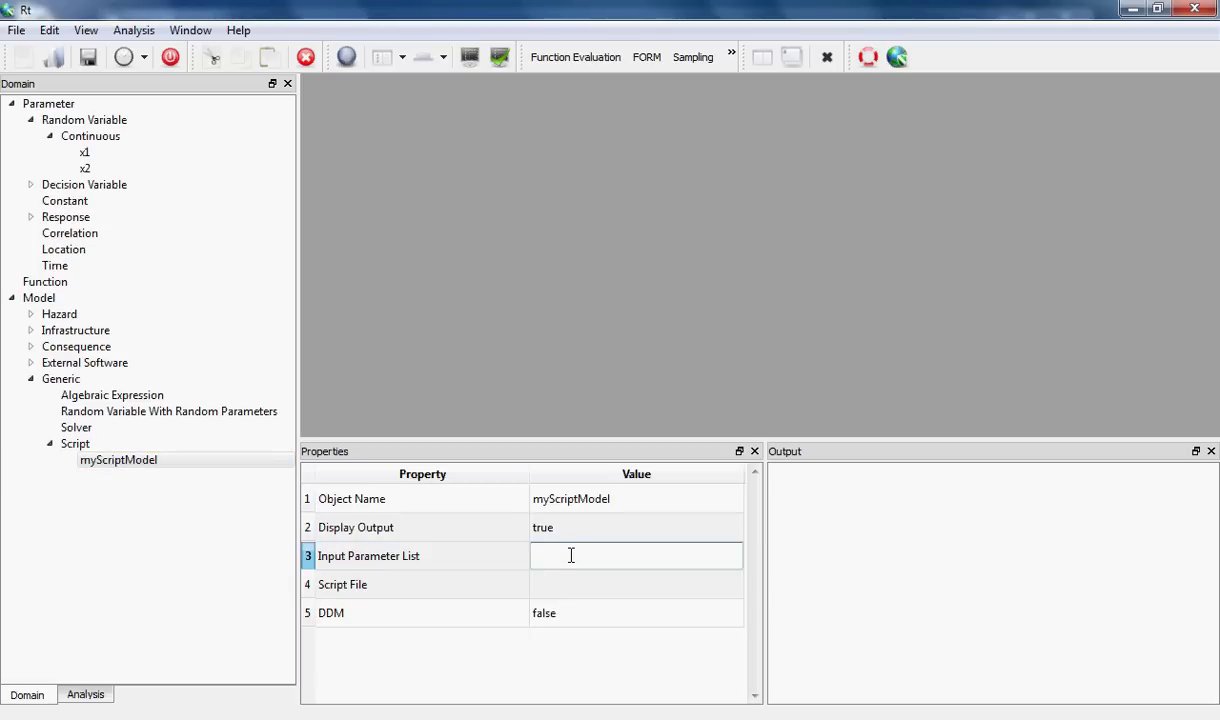
{"action": "type", "text": "x1; x2;"}
{"action": "left_click", "coordinate": [590, 537]}
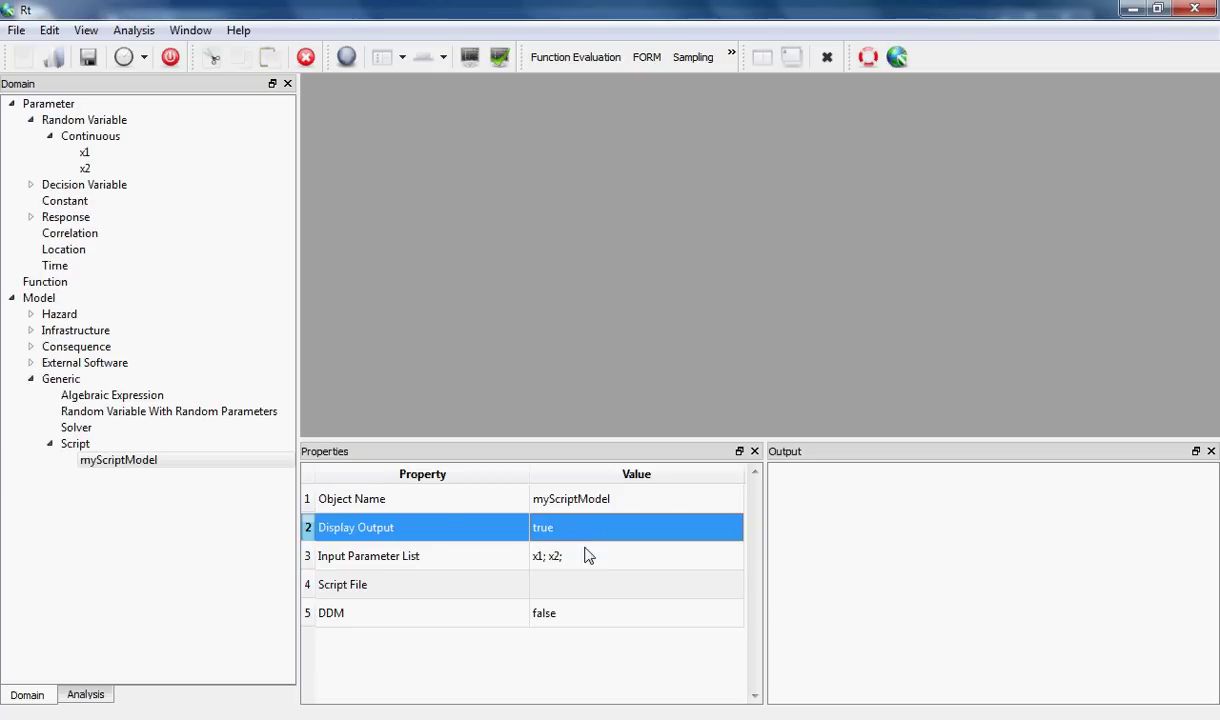
Set myScriptModel's Script File to script.js and close the Notepad window
{"action": "left_click", "coordinate": [576, 590]}
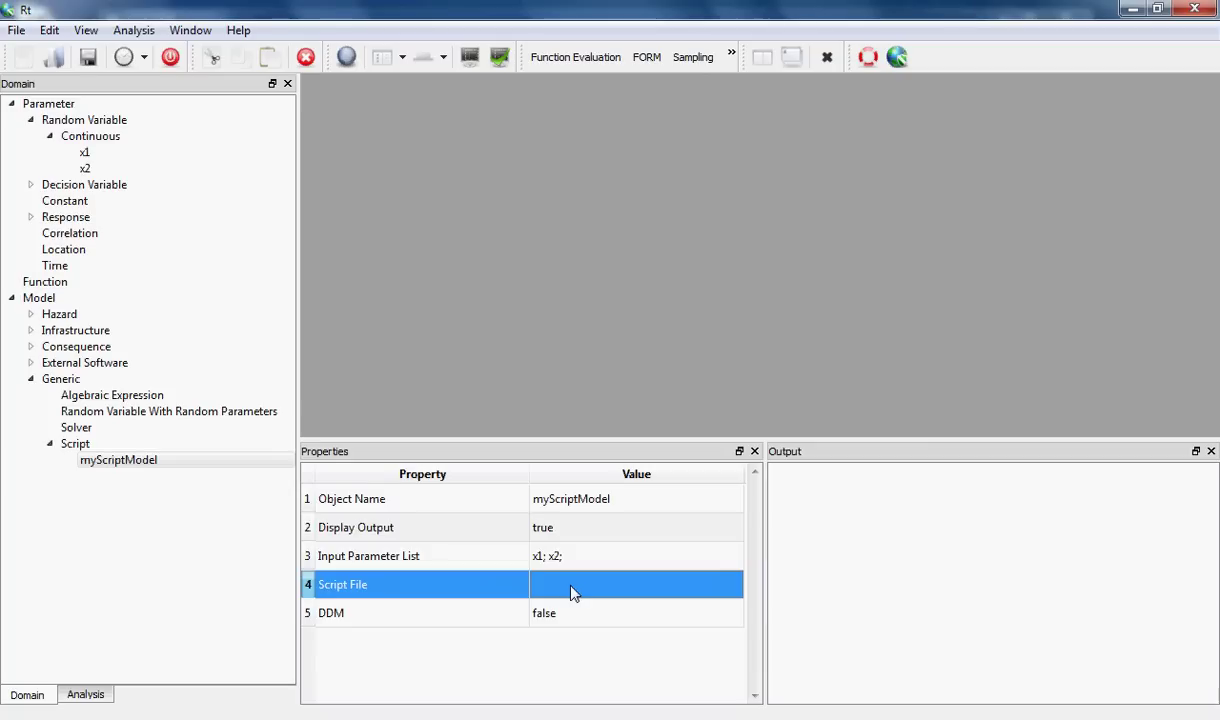
{"action": "left_click", "coordinate": [572, 592]}
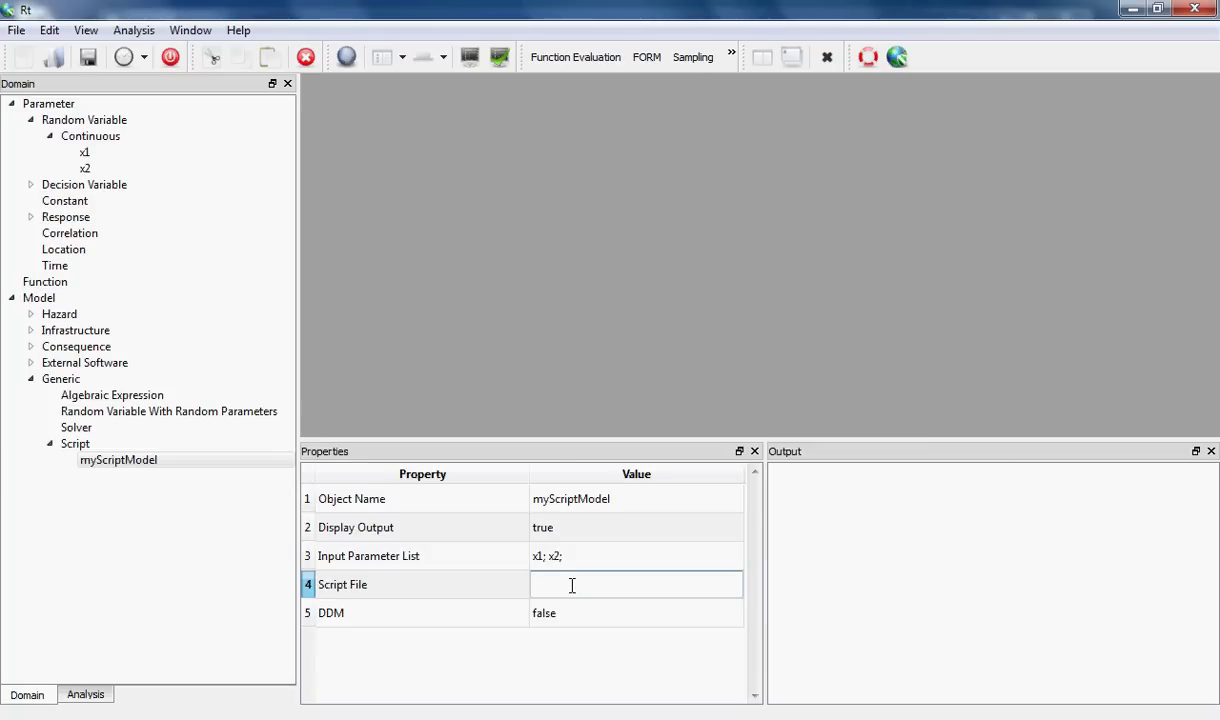
{"action": "type", "text": "script.js"}
{"action": "key", "text": "Return"}
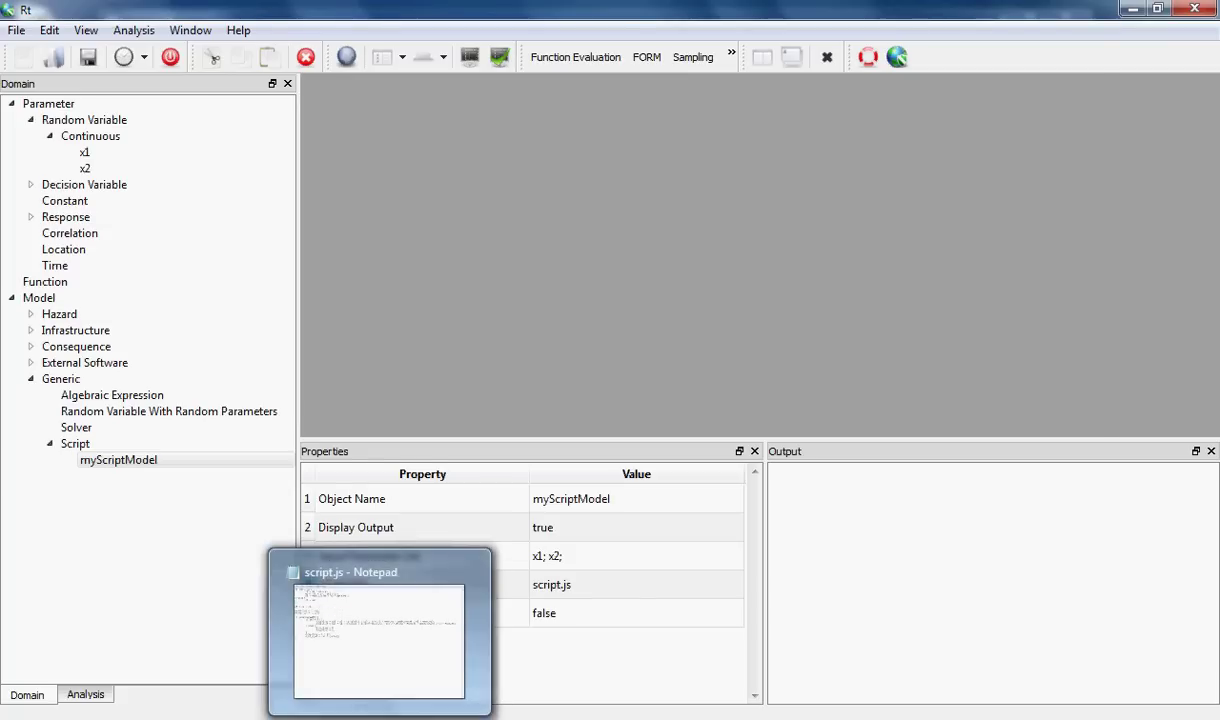
{"action": "key", "text": "alt+F4"}
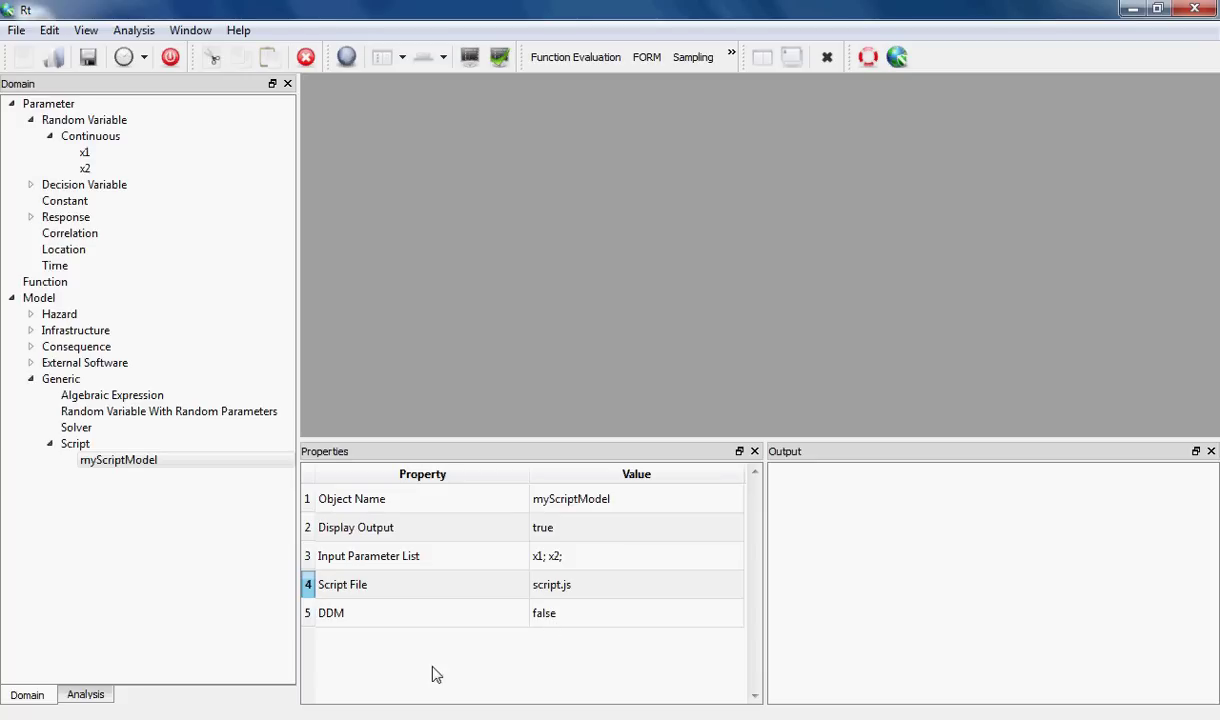
{"action": "mouse_move", "coordinate": [376, 716]}
{"action": "left_click", "coordinate": [376, 625]}
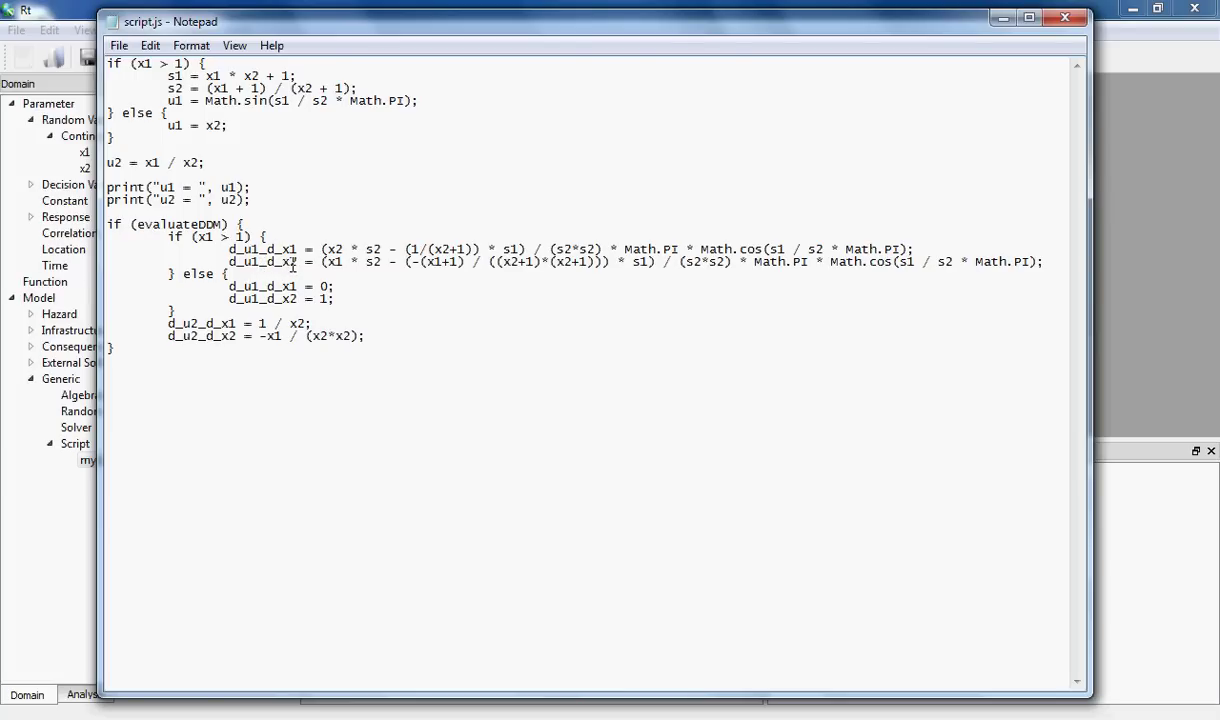
{"action": "left_click", "coordinate": [84, 9]}
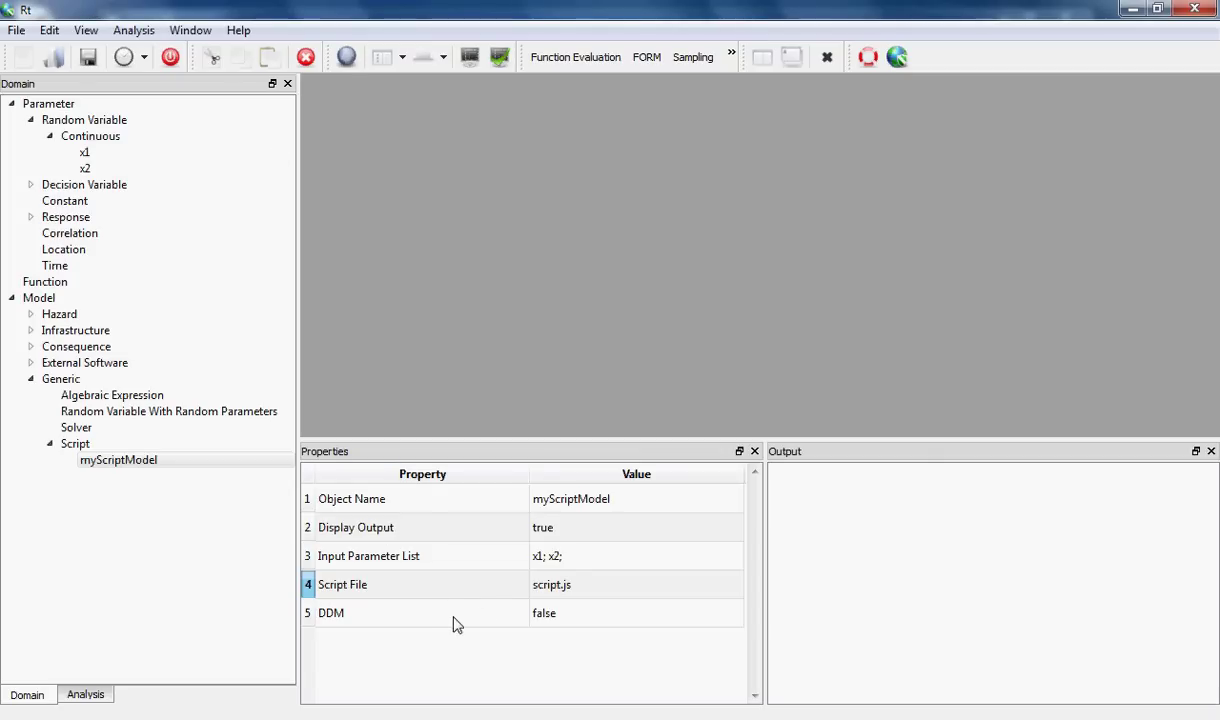
Switch myScriptModel's DDM property from false to true
{"action": "double_click", "coordinate": [539, 619]}
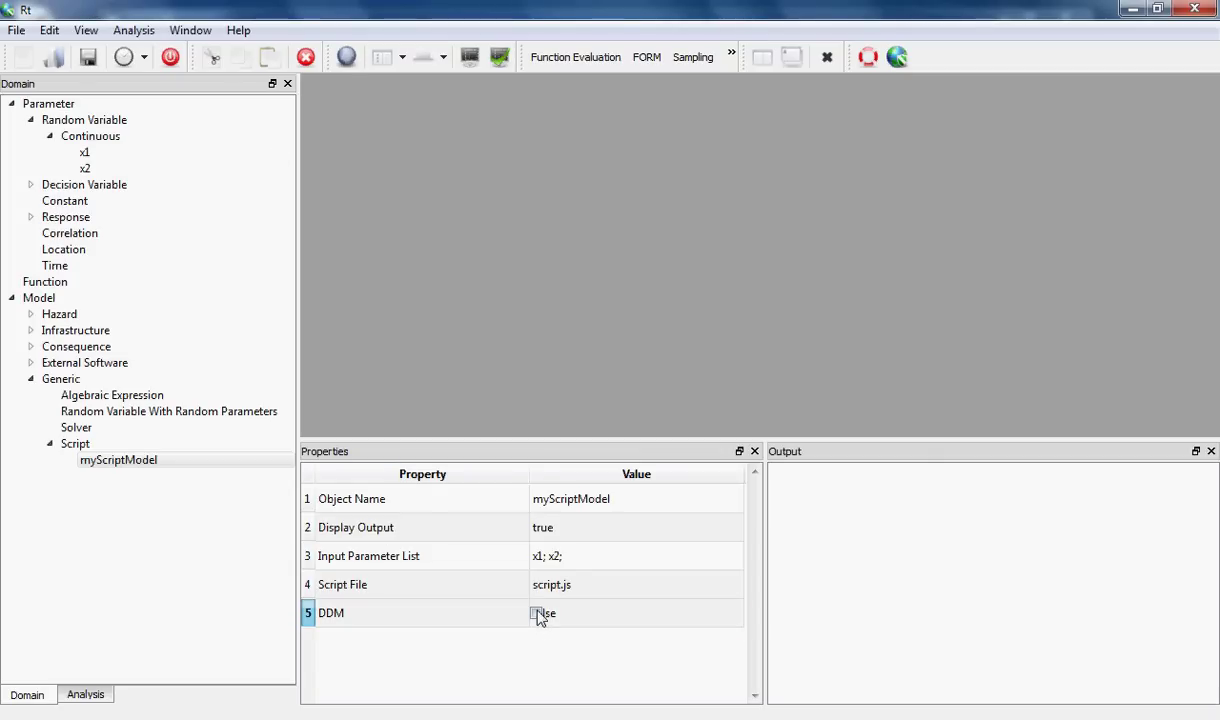
{"action": "left_click", "coordinate": [537, 614]}
{"action": "left_click", "coordinate": [565, 598]}
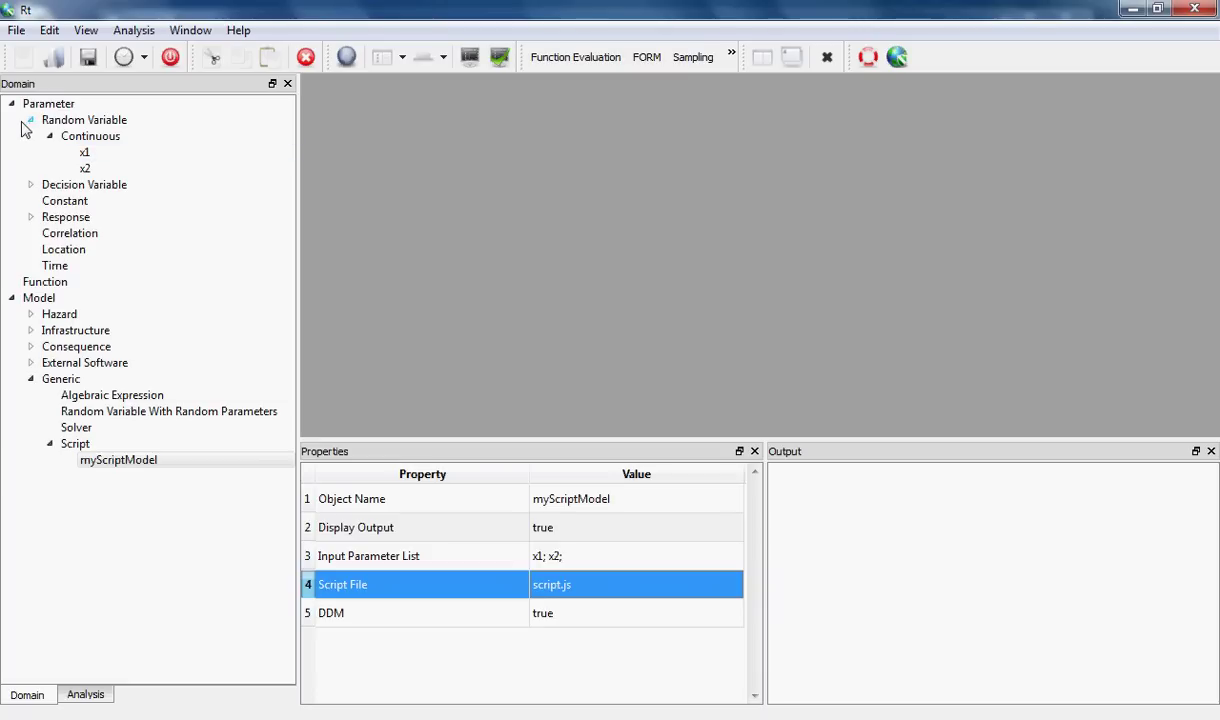
Create a generic response under Response and name it u1
{"action": "left_click", "coordinate": [31, 217]}
{"action": "left_click", "coordinate": [82, 251]}
{"action": "right_click", "coordinate": [85, 251]}
{"action": "left_click", "coordinate": [110, 265]}
{"action": "left_click", "coordinate": [680, 510]}
{"action": "double_click", "coordinate": [672, 502]}
{"action": "type", "text": "u1"}
{"action": "left_click", "coordinate": [663, 536]}
Create a second generic response named u2
{"action": "right_click", "coordinate": [130, 252]}
{"action": "left_click", "coordinate": [168, 261]}
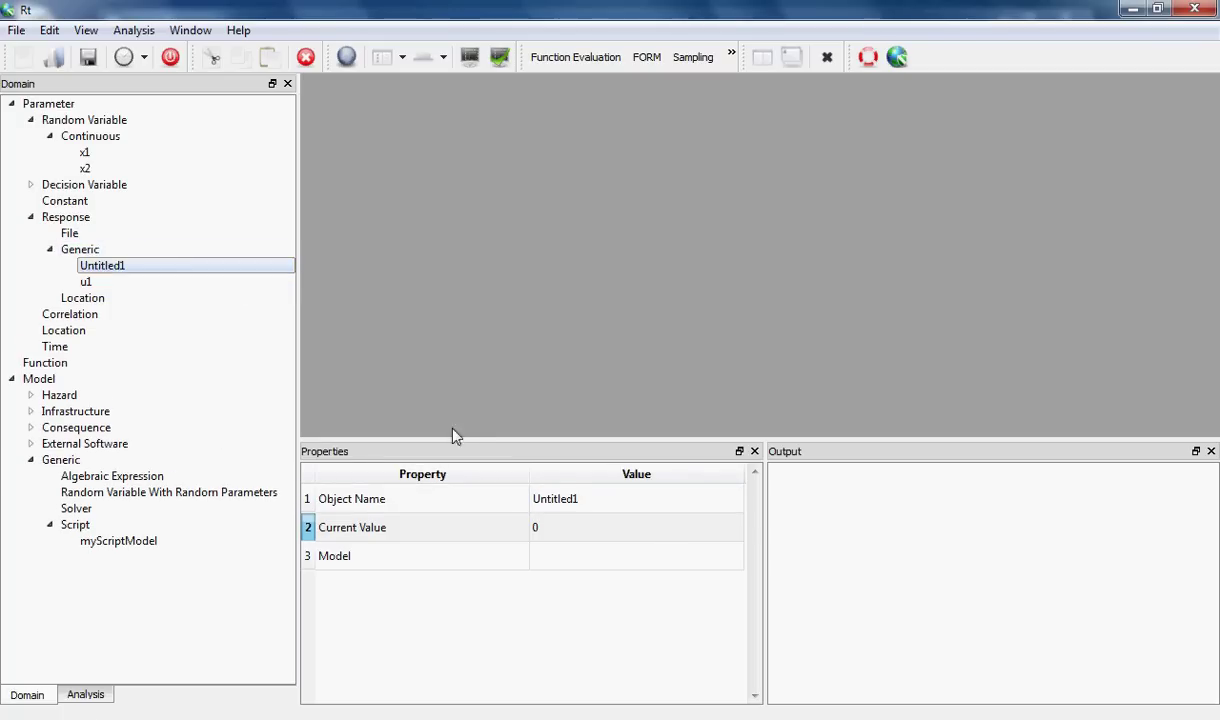
{"action": "left_click", "coordinate": [533, 496]}
{"action": "double_click", "coordinate": [543, 492]}
{"action": "type", "text": "u2"}
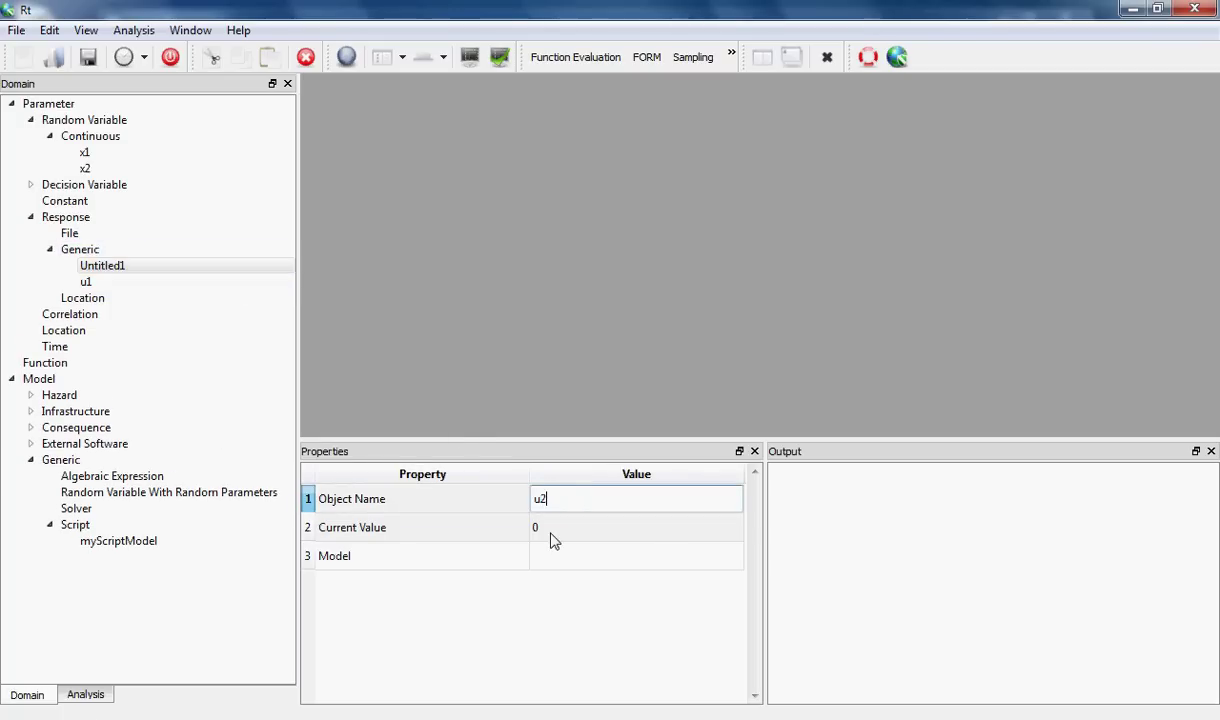
{"action": "left_click", "coordinate": [553, 540]}
Set the Model of both u1 and u2 to myScriptModel
{"action": "left_click", "coordinate": [128, 265]}
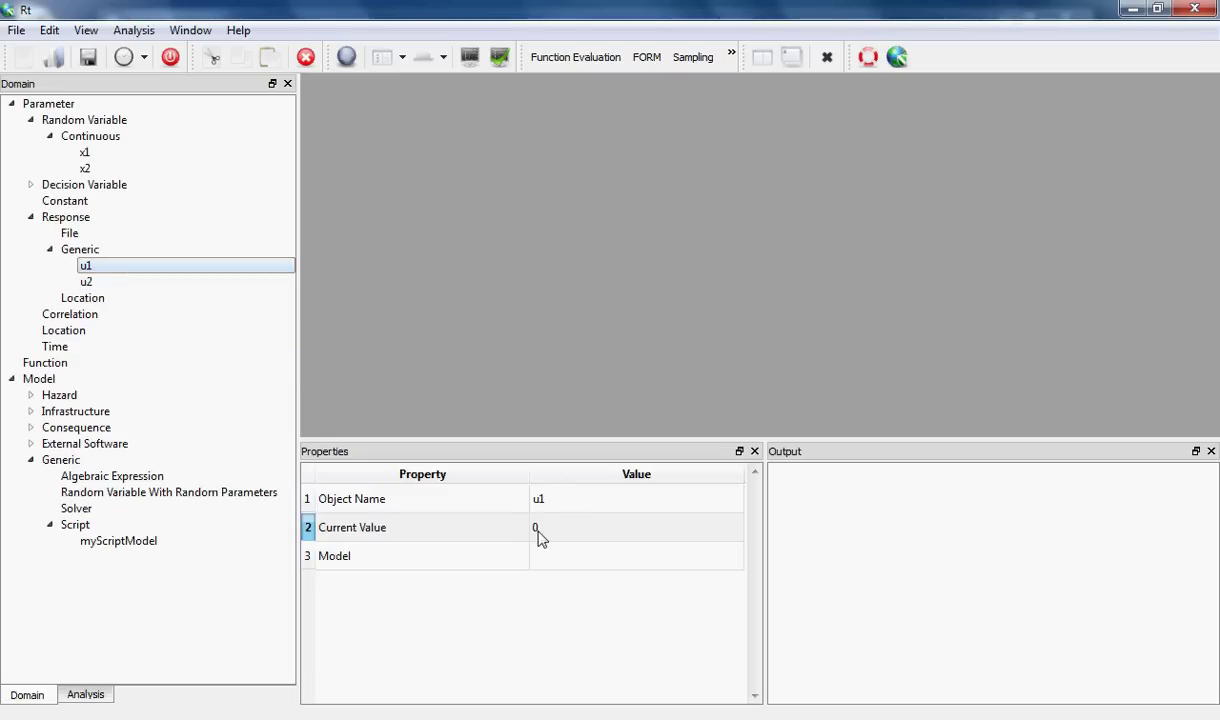
{"action": "left_click", "coordinate": [727, 563]}
{"action": "left_click", "coordinate": [732, 557]}
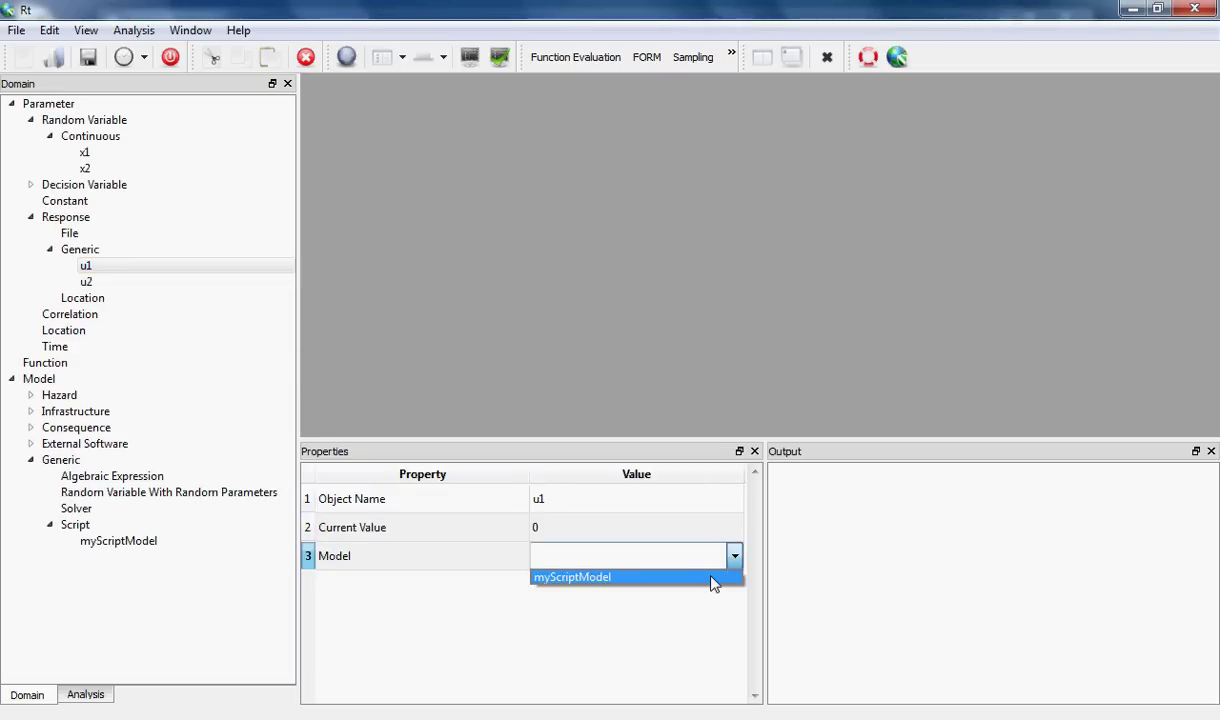
{"action": "left_click", "coordinate": [710, 578]}
{"action": "left_click", "coordinate": [337, 538]}
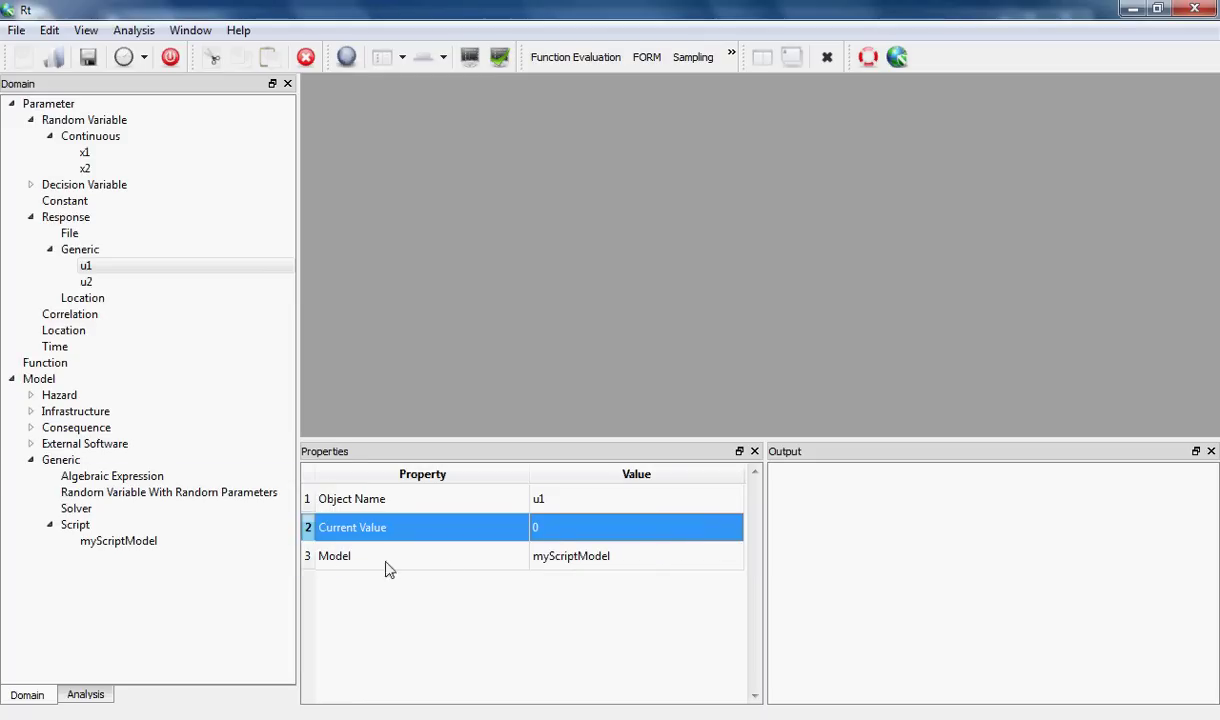
{"action": "left_click", "coordinate": [119, 283]}
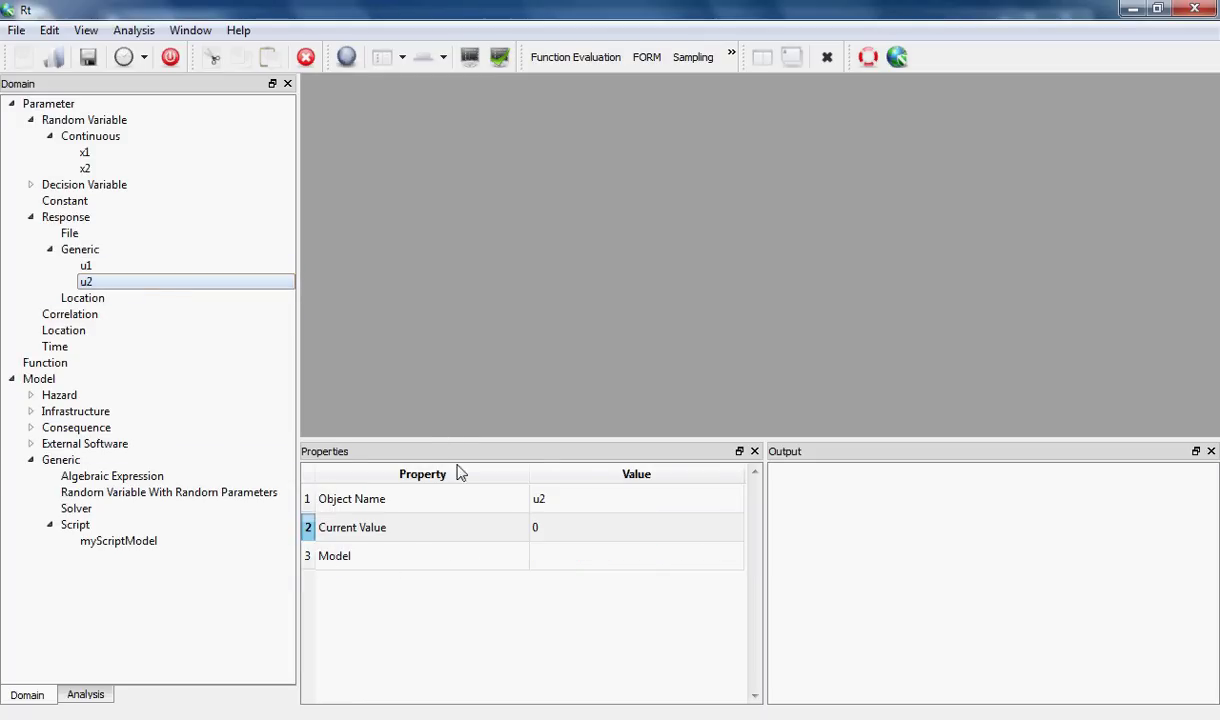
{"action": "left_click", "coordinate": [736, 564]}
{"action": "left_click", "coordinate": [735, 563]}
{"action": "left_click", "coordinate": [735, 560]}
{"action": "left_click", "coordinate": [686, 578]}
{"action": "left_click", "coordinate": [654, 501]}
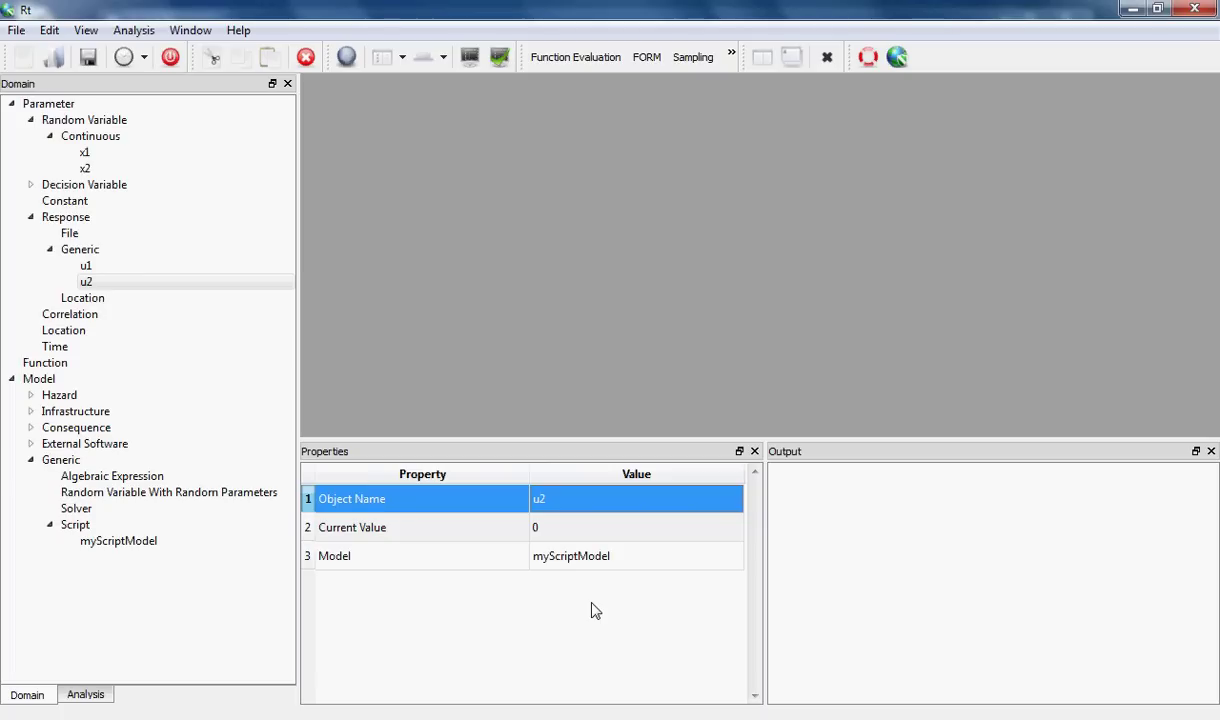
Create a new function and name it myFunction
{"action": "right_click", "coordinate": [63, 369]}
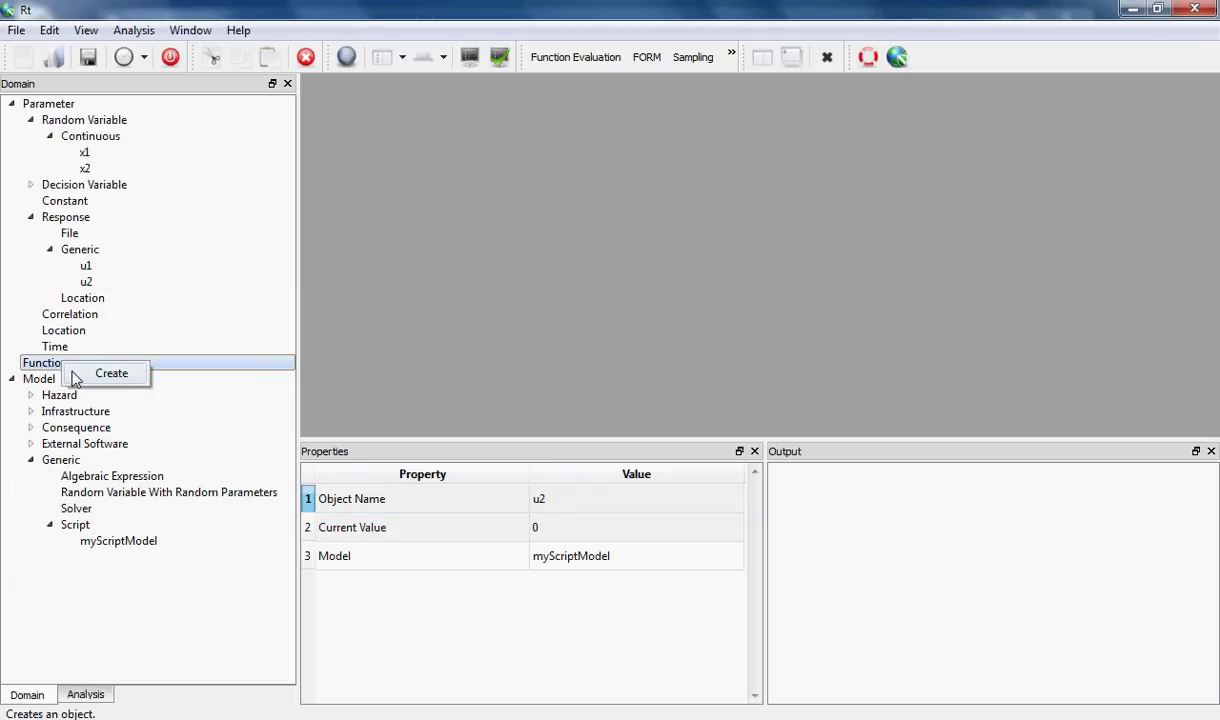
{"action": "left_click", "coordinate": [80, 374]}
{"action": "double_click", "coordinate": [552, 500]}
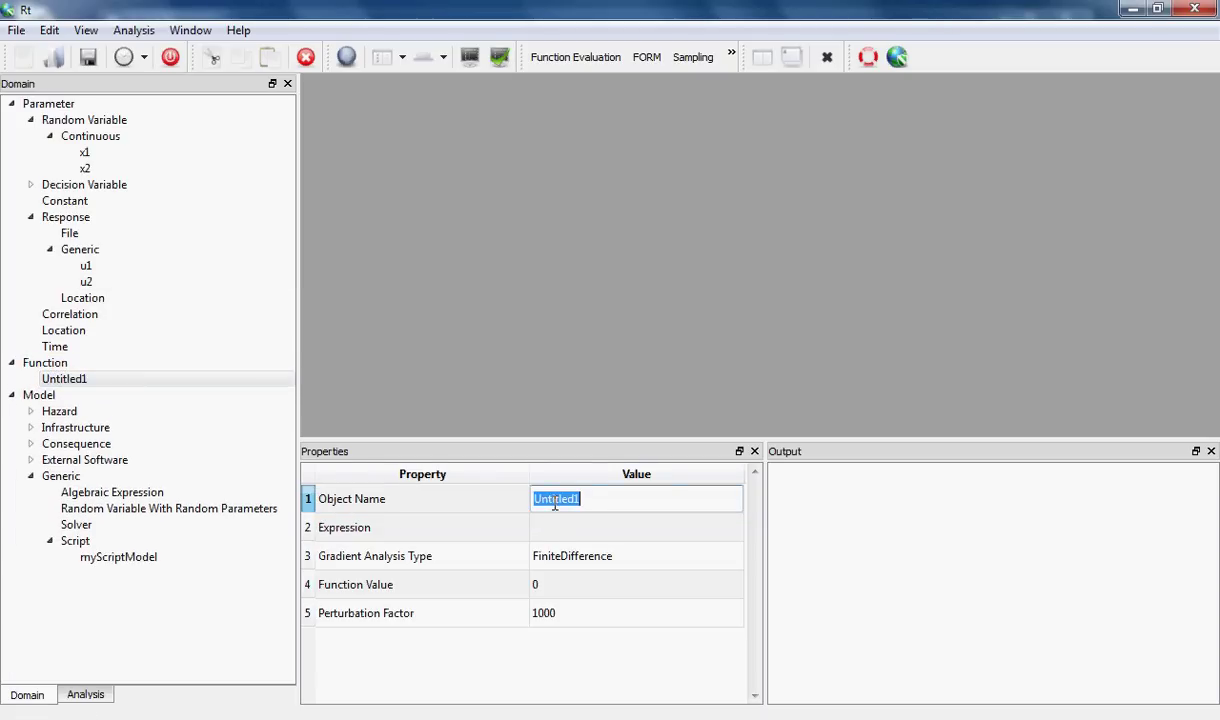
{"action": "type", "text": "myFunction"}
{"action": "key", "text": "Return"}
Give myFunction the expression u1 and Gradient Analysis Type DDM
{"action": "double_click", "coordinate": [578, 529]}
{"action": "type", "text": "u1"}
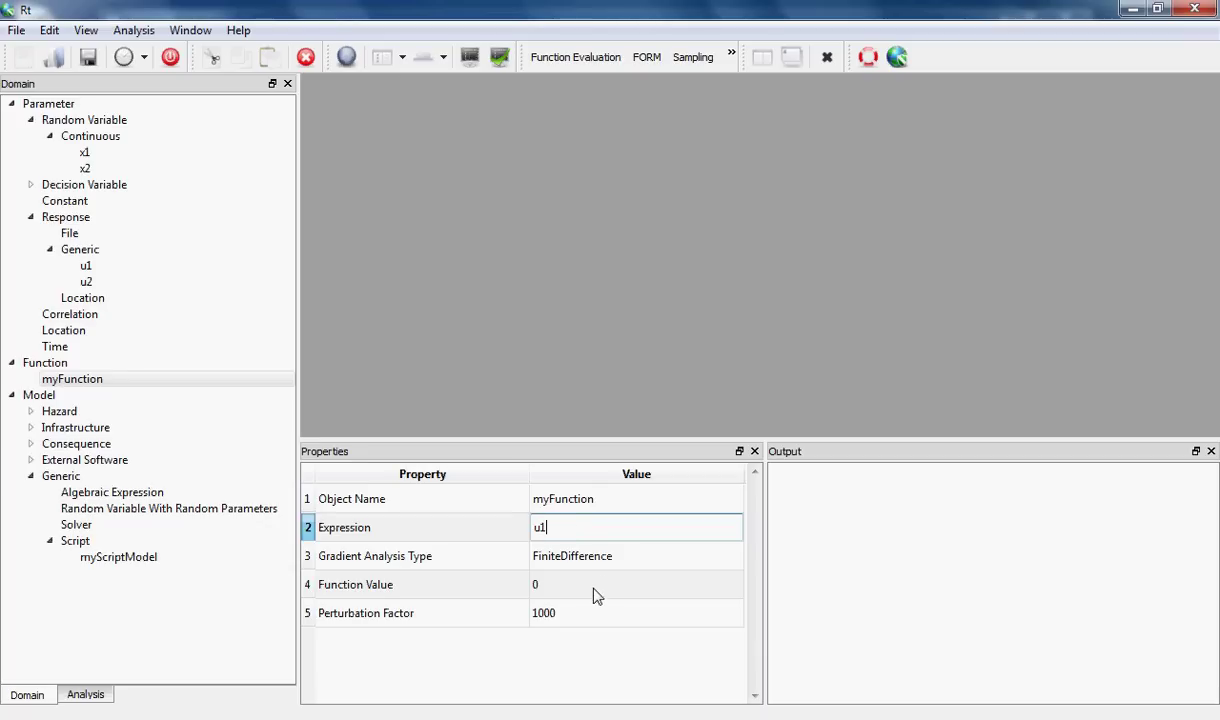
{"action": "left_click", "coordinate": [655, 558]}
{"action": "left_click", "coordinate": [670, 562]}
{"action": "left_click", "coordinate": [664, 561]}
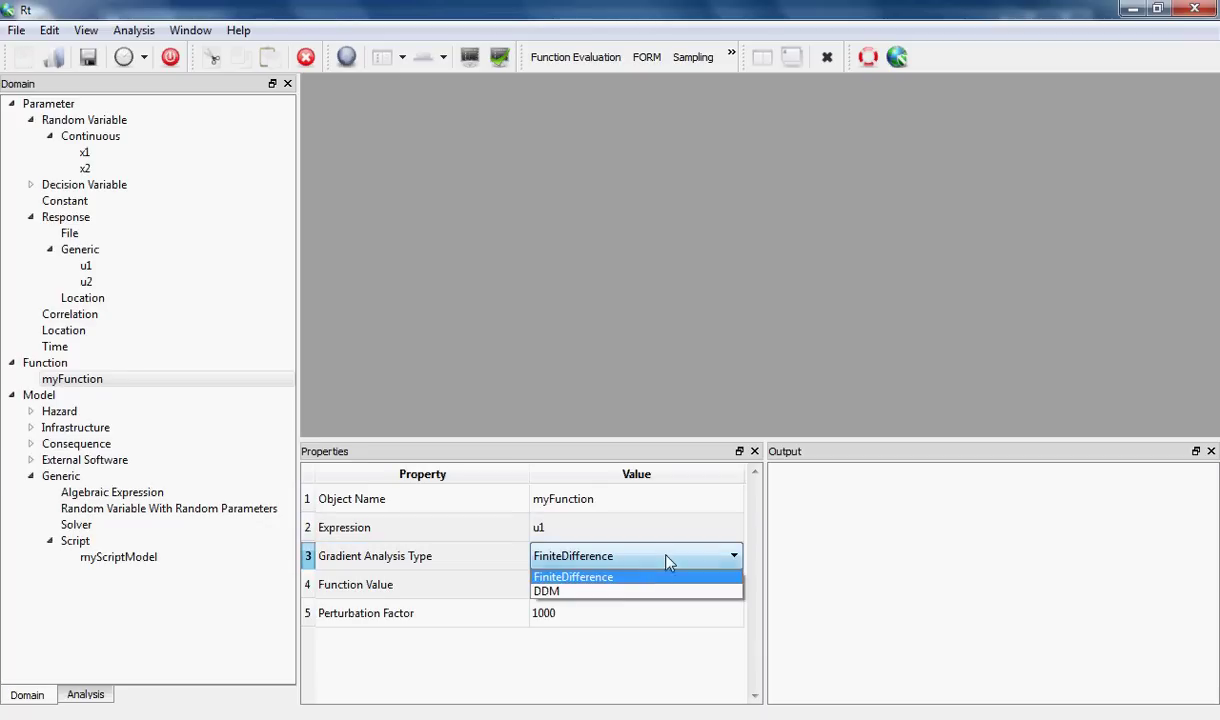
{"action": "left_click", "coordinate": [630, 596]}
{"action": "left_click", "coordinate": [628, 595]}
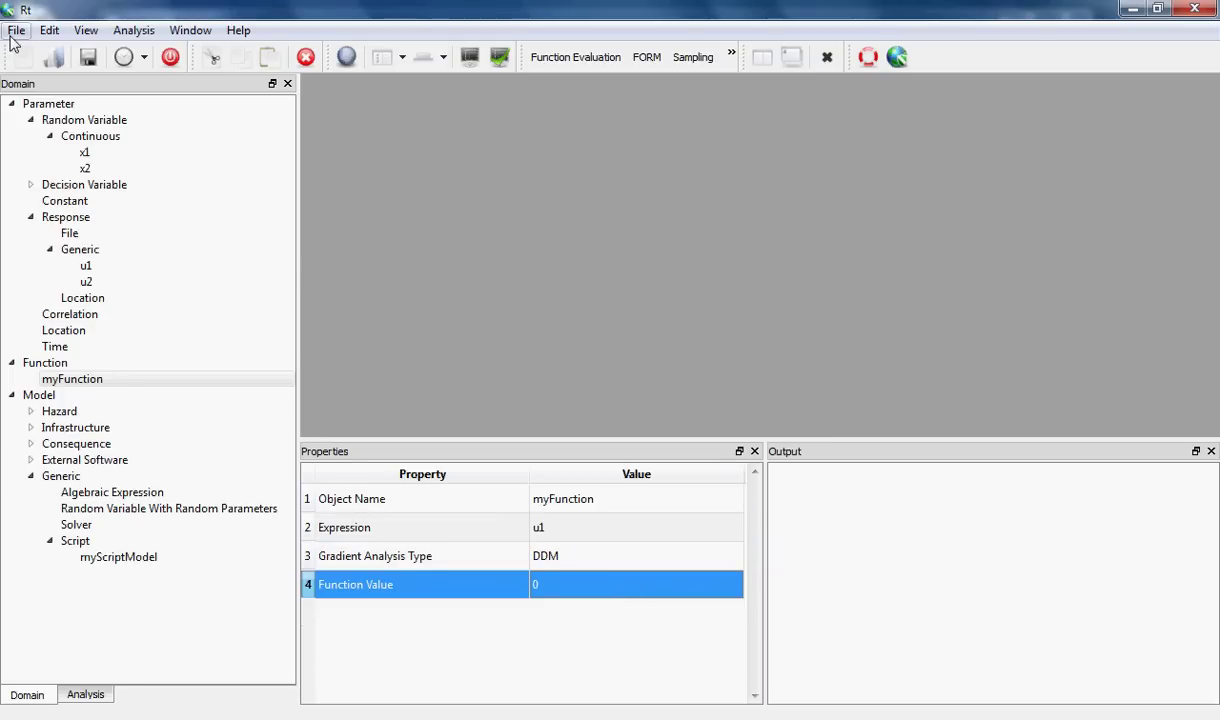
Save the project via File > Save... on the Desktop as myScriptTest (.rt)
{"action": "left_click", "coordinate": [14, 32]}
{"action": "left_click", "coordinate": [32, 104]}
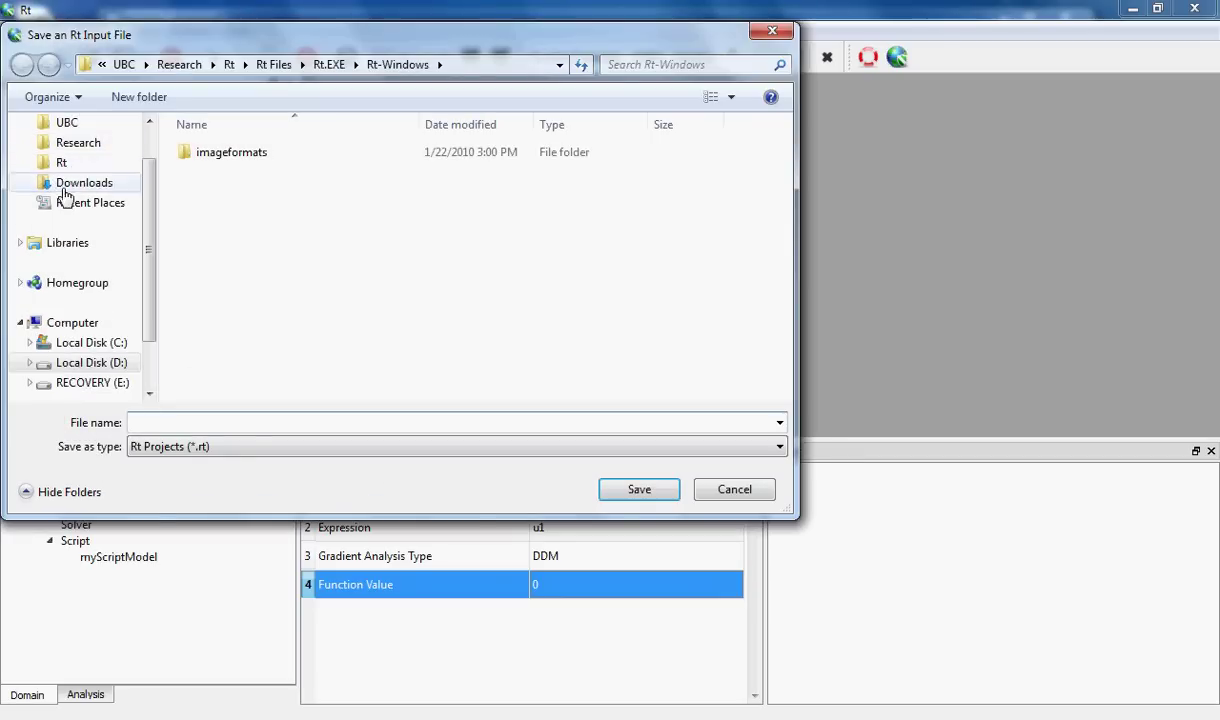
{"action": "scroll", "coordinate": [84, 153], "scroll_direction": "up", "scroll_amount": 1}
{"action": "left_click", "coordinate": [76, 151]}
{"action": "left_click", "coordinate": [264, 424]}
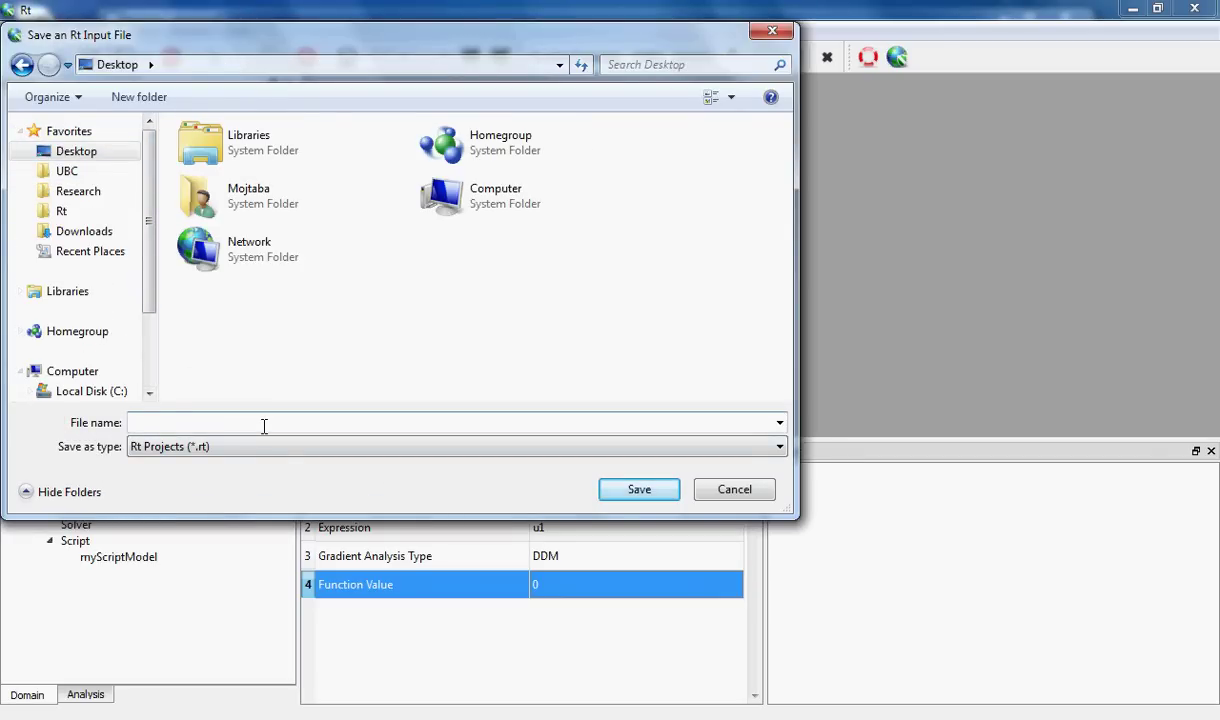
{"action": "type", "text": "myScriptTest"}
{"action": "key", "text": "Return"}
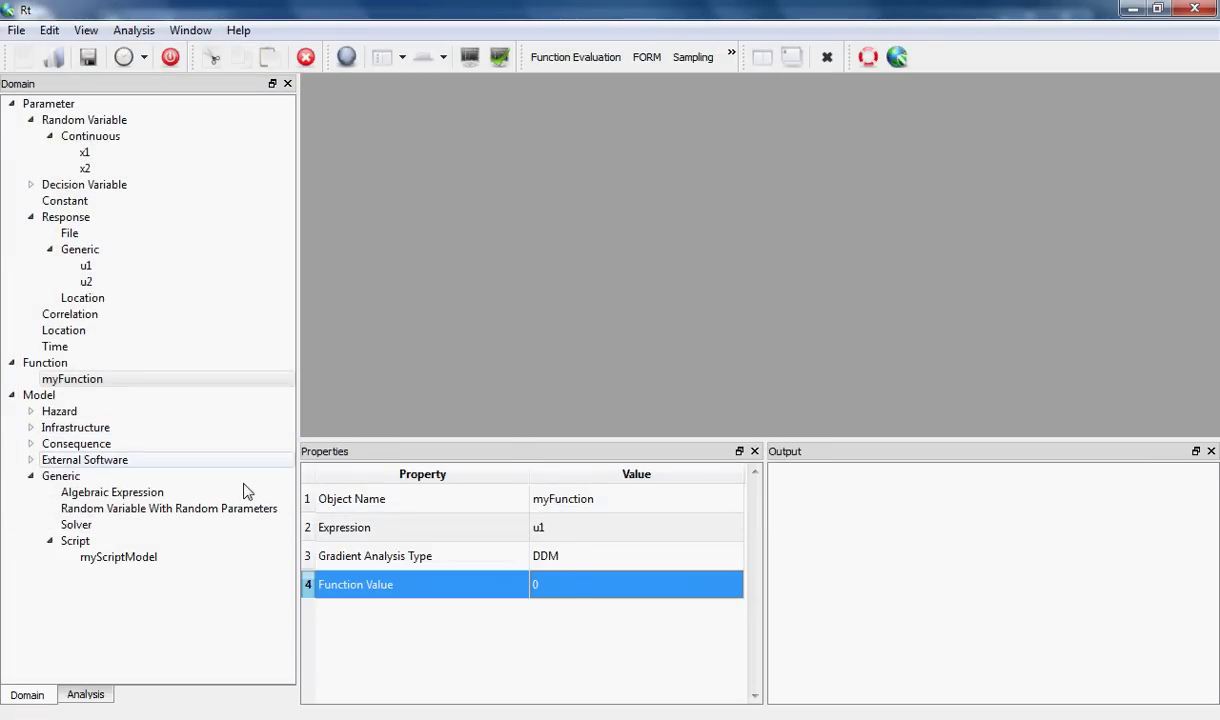
Evaluate myFunction with its gradient, getting -0.866025 and gradient values -1.39626 and -7.85398
{"action": "left_click", "coordinate": [150, 557]}
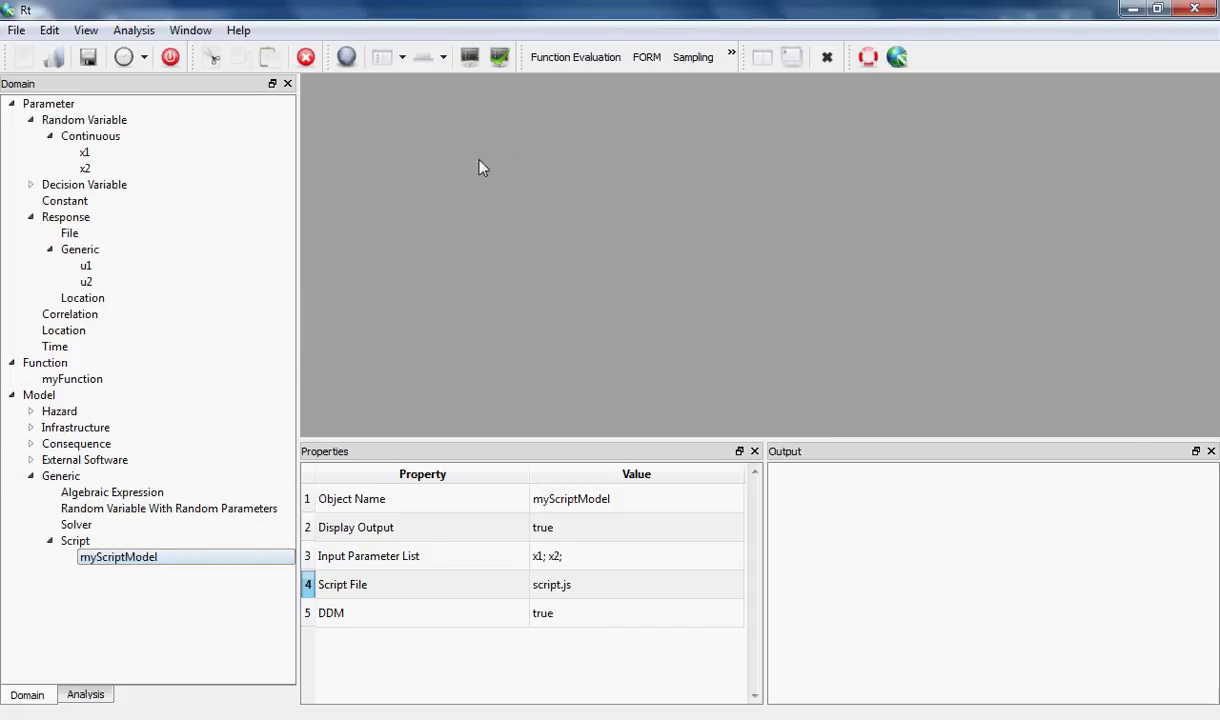
{"action": "left_click", "coordinate": [576, 58]}
{"action": "left_click", "coordinate": [614, 325]}
{"action": "left_click", "coordinate": [614, 329]}
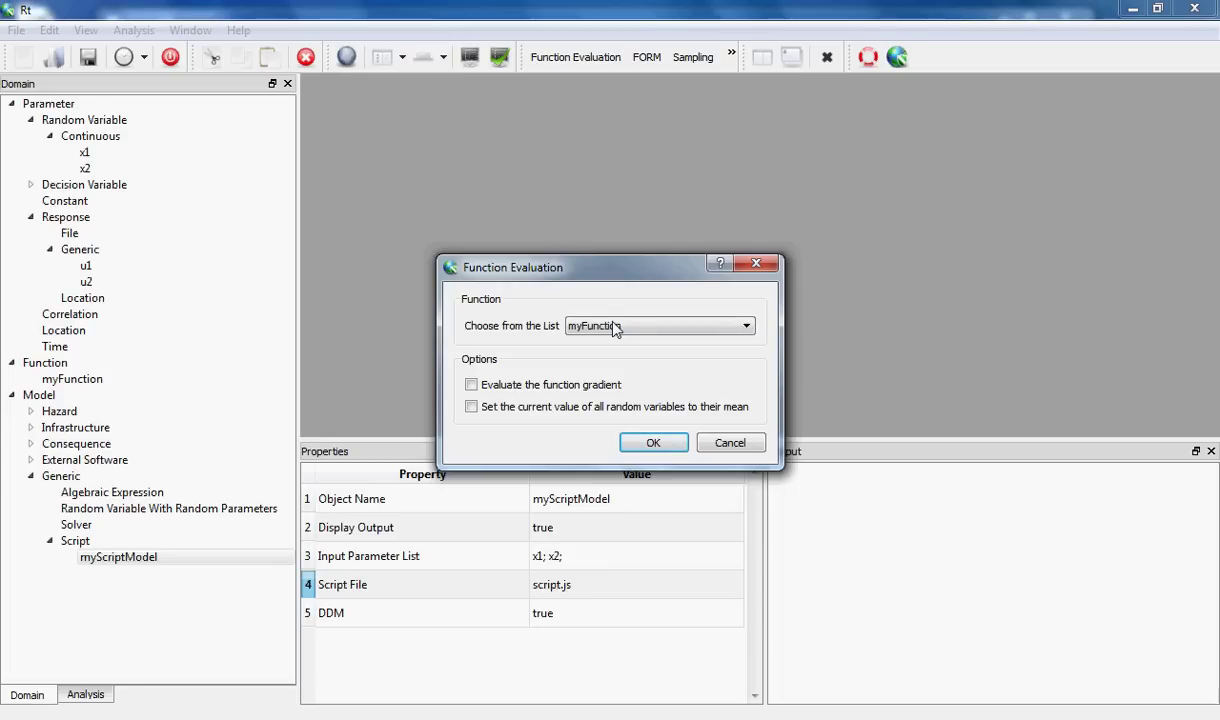
{"action": "left_click", "coordinate": [557, 394]}
{"action": "left_click", "coordinate": [645, 443]}
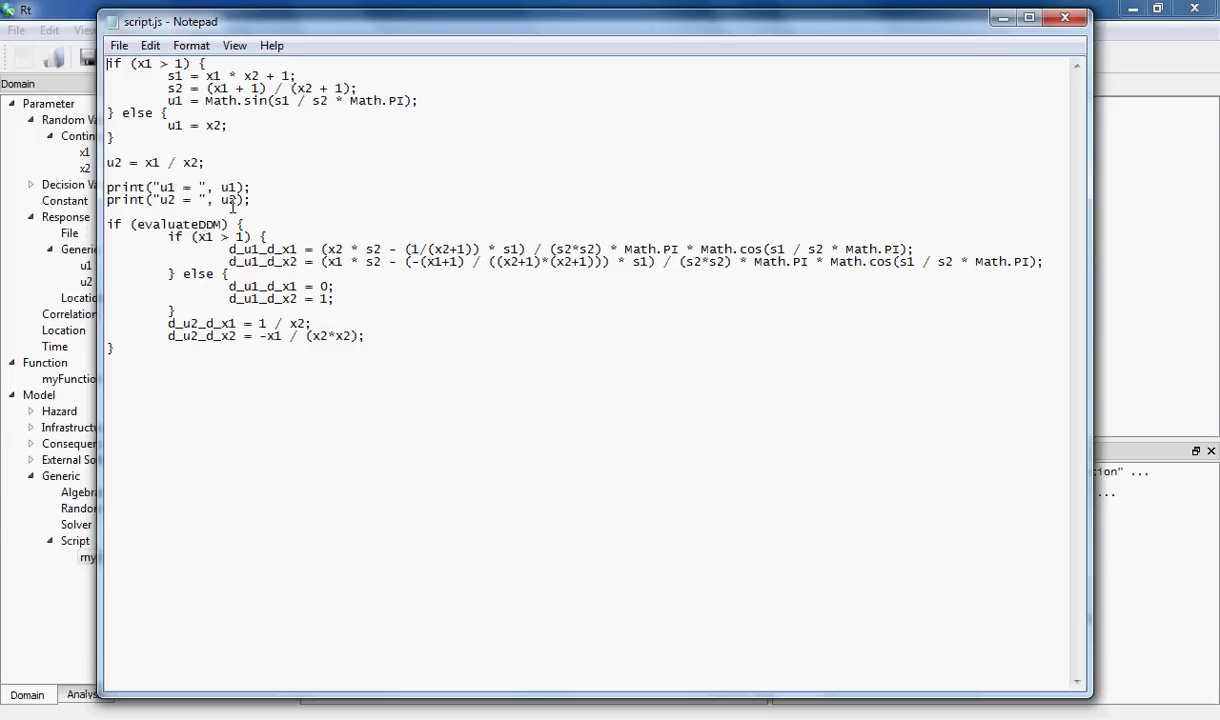
{"action": "left_click", "coordinate": [98, 8]}
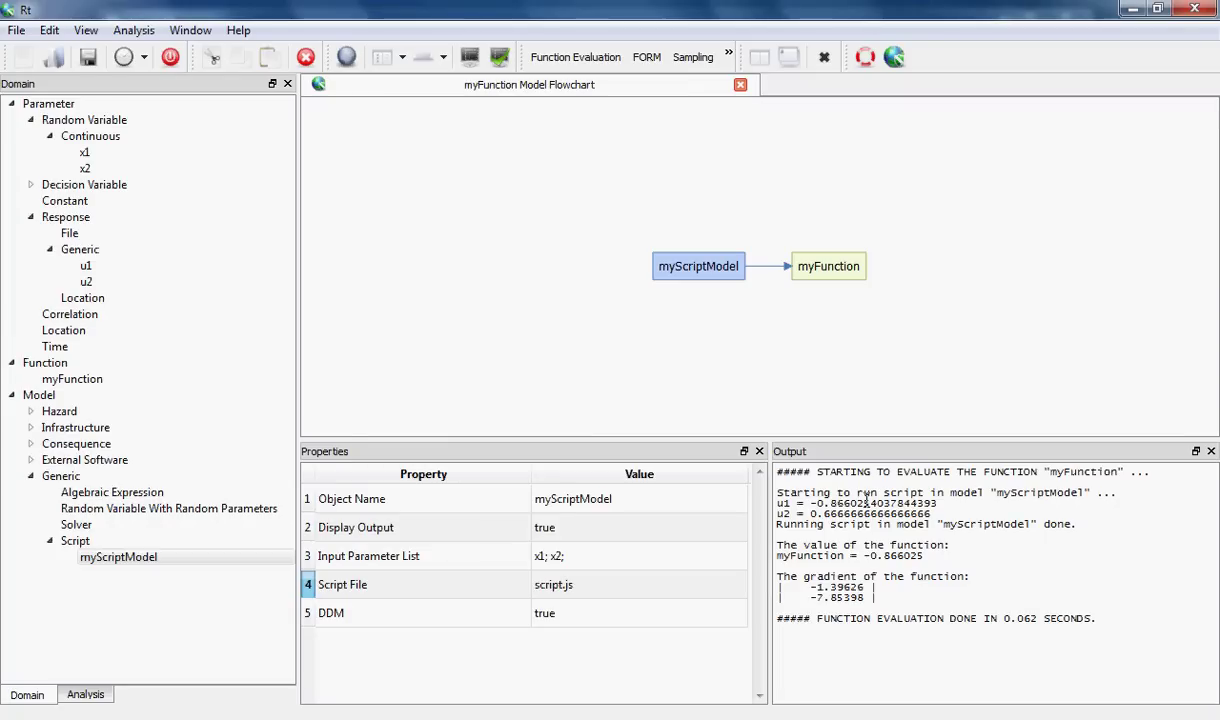
Launch the Debug action on myScriptModel so script.js opens paused at line 1
{"action": "left_click", "coordinate": [150, 561]}
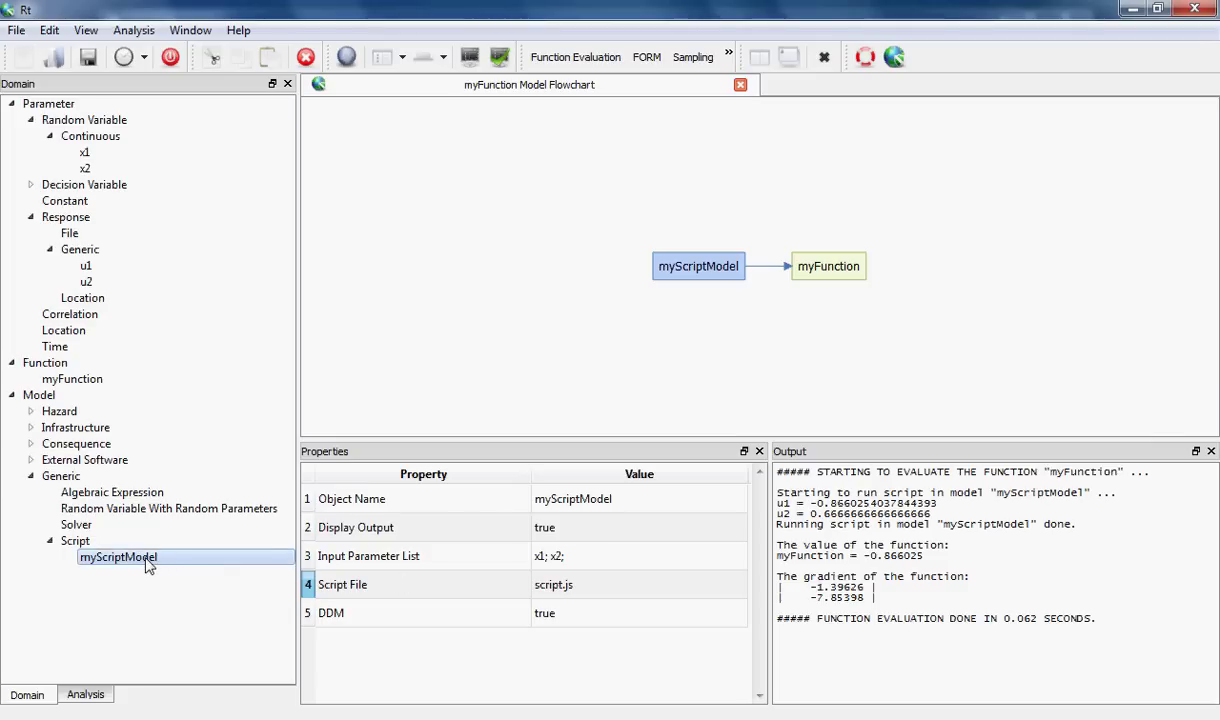
{"action": "right_click", "coordinate": [148, 566]}
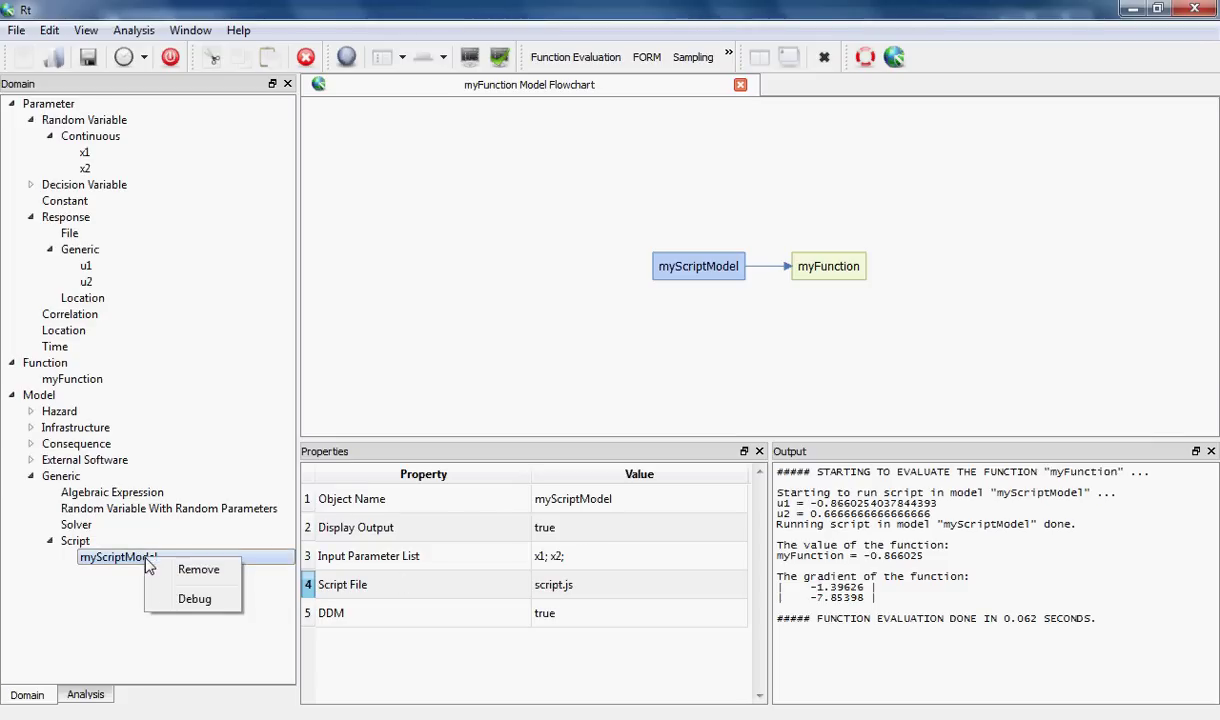
{"action": "left_click", "coordinate": [176, 606]}
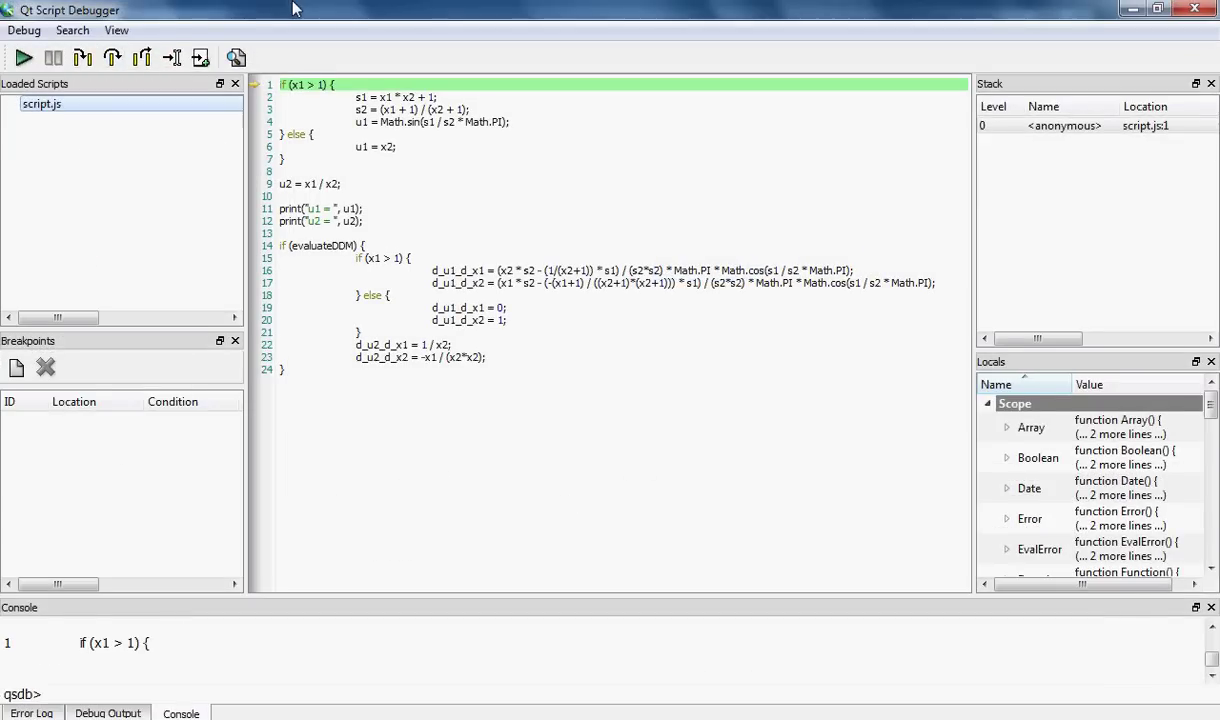
Maximize the debugger and step into script.js, advancing line by line with F11
{"action": "double_click", "coordinate": [291, 18]}
{"action": "left_click", "coordinate": [24, 31]}
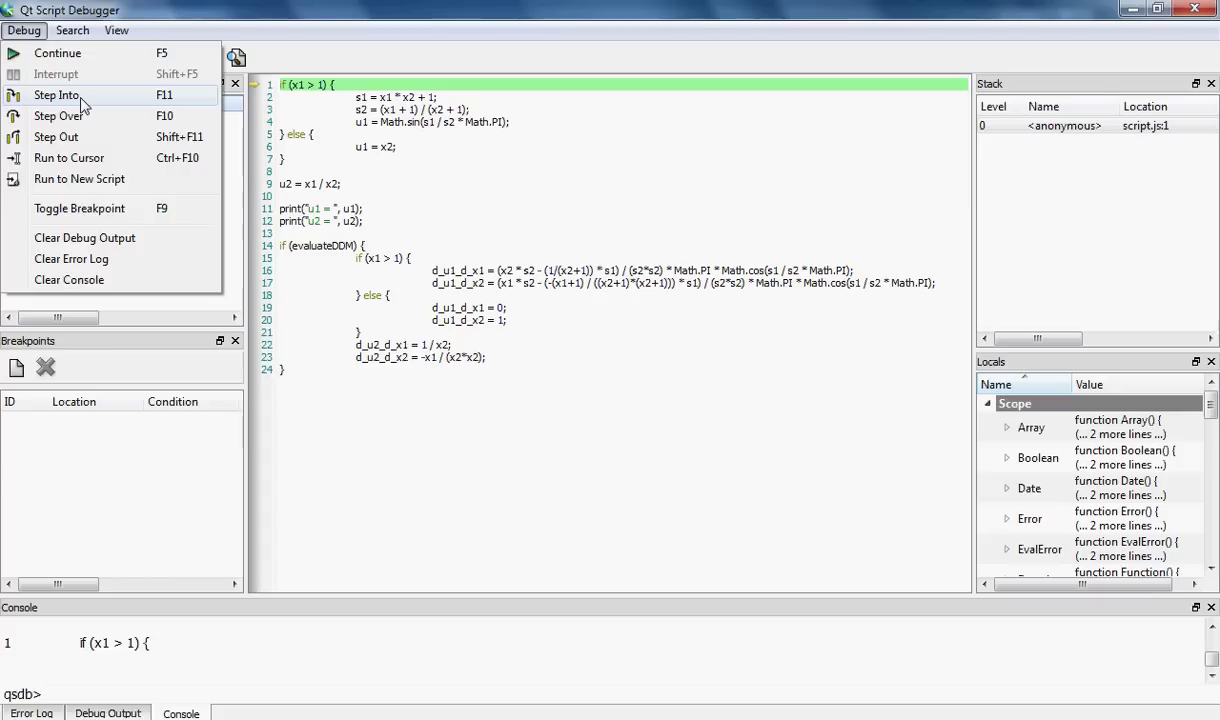
{"action": "left_click", "coordinate": [84, 106]}
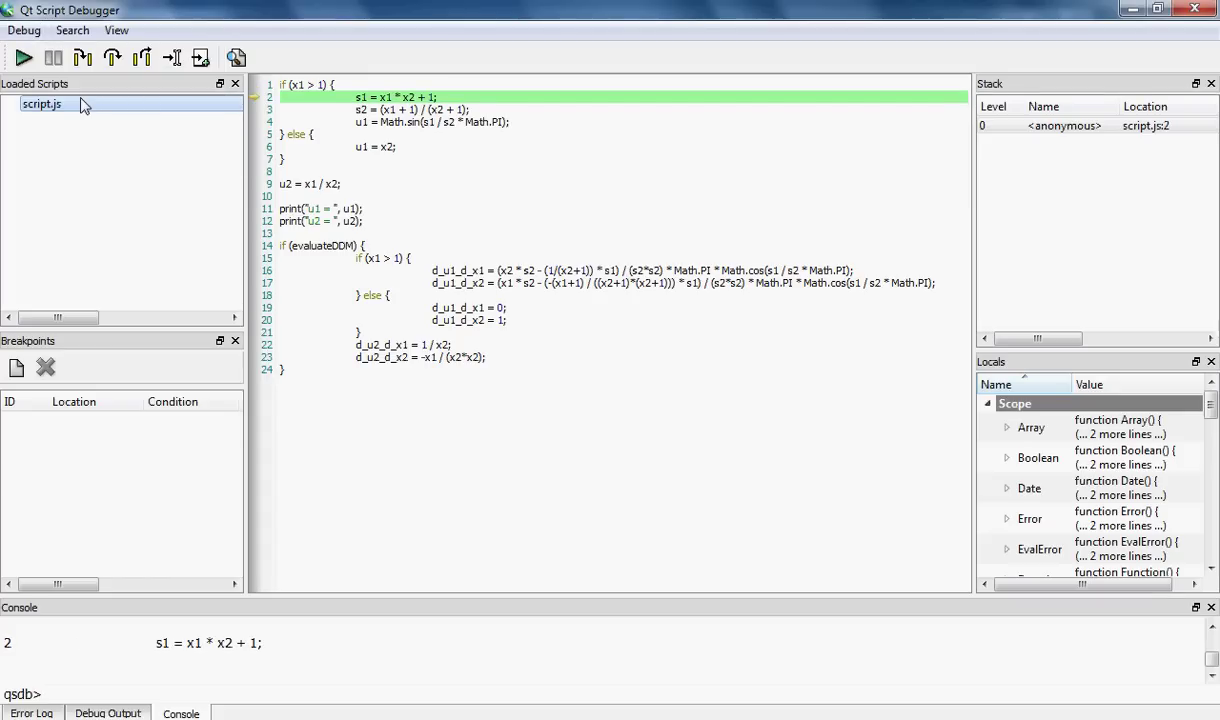
{"action": "key", "text": "F11"}
{"action": "key", "text": "F11"}
{"action": "key", "text": "F11"}
{"action": "key", "text": "F11"}
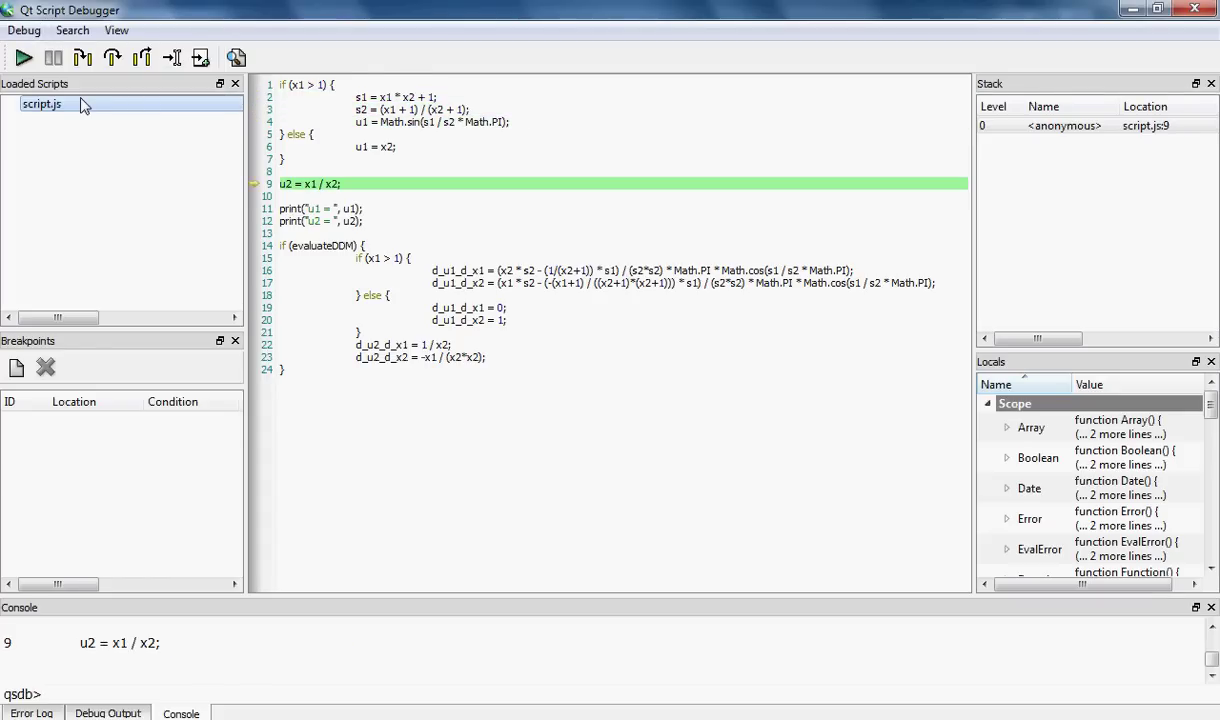
Add a line-18 breakpoint, continue, print u1 (-0.8660254037844393), then close the debugger
{"action": "left_click", "coordinate": [255, 297]}
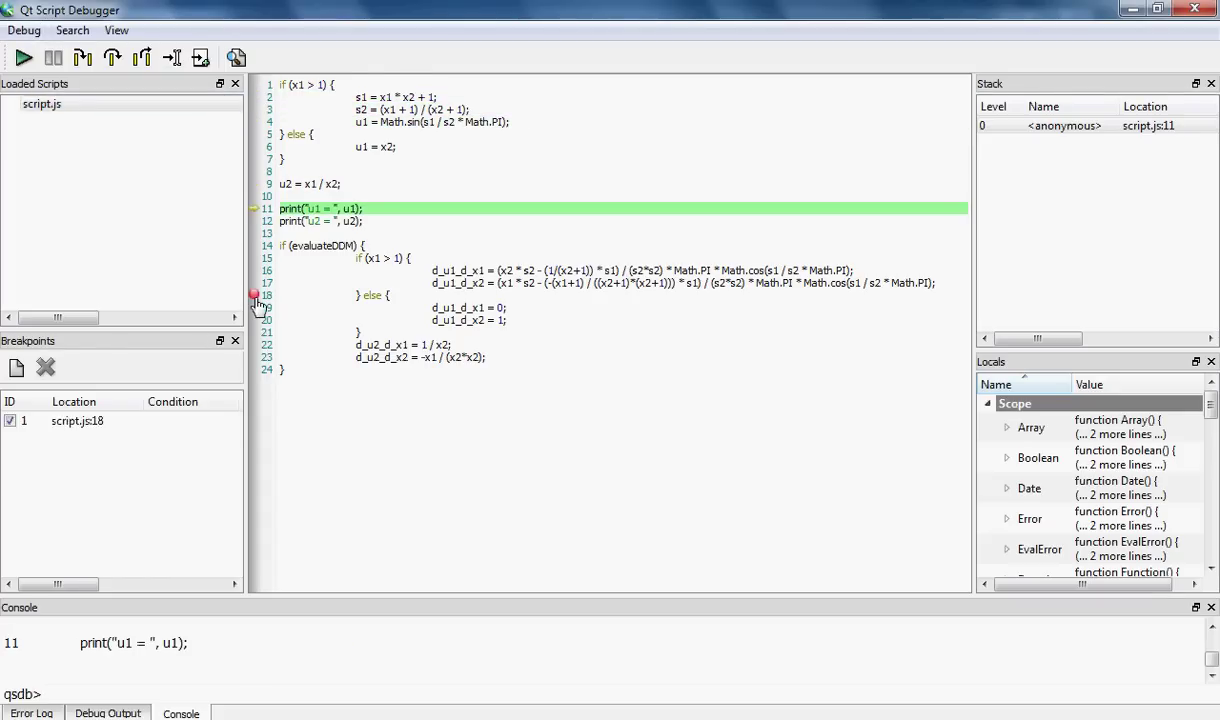
{"action": "left_click", "coordinate": [23, 59]}
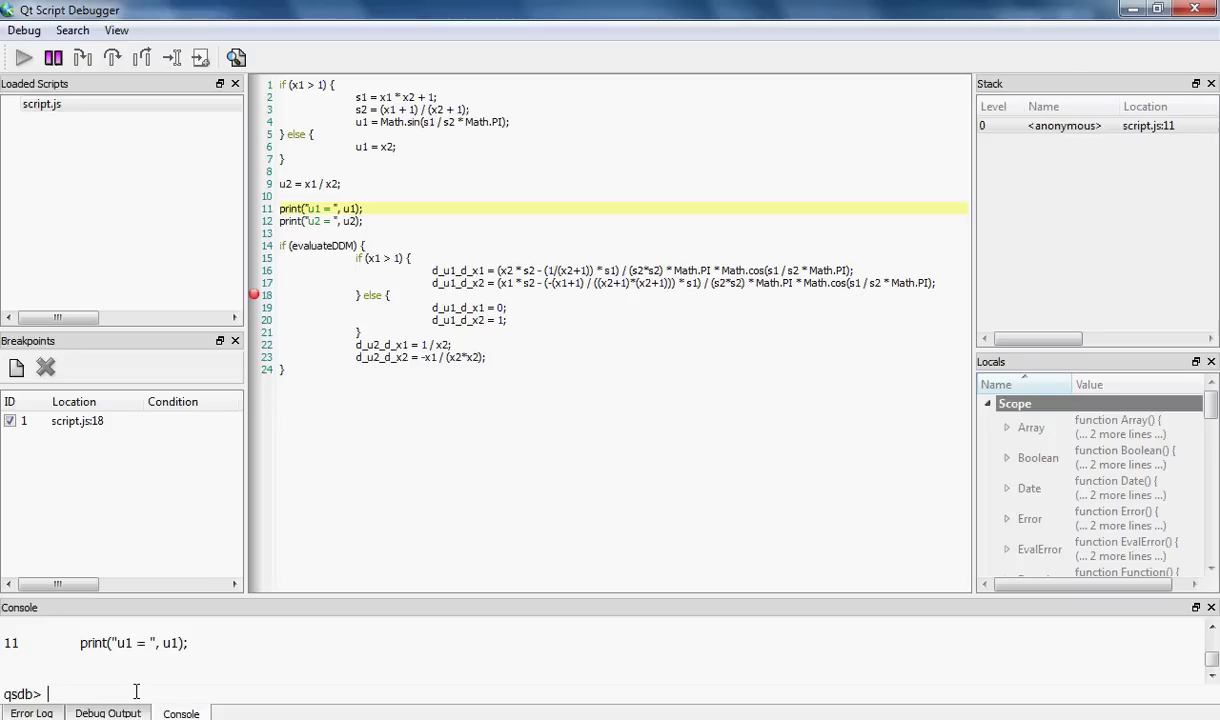
{"action": "type", "text": "u1"}
{"action": "key", "text": "Return"}
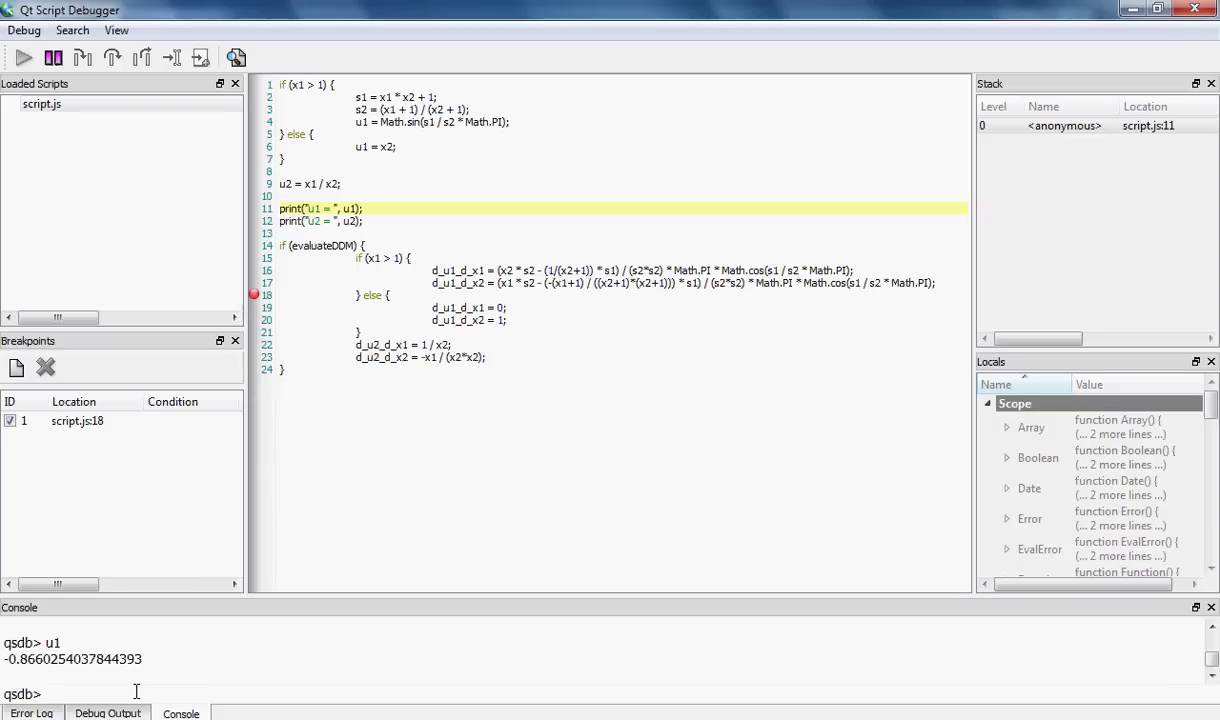
{"action": "left_click", "coordinate": [1194, 9]}
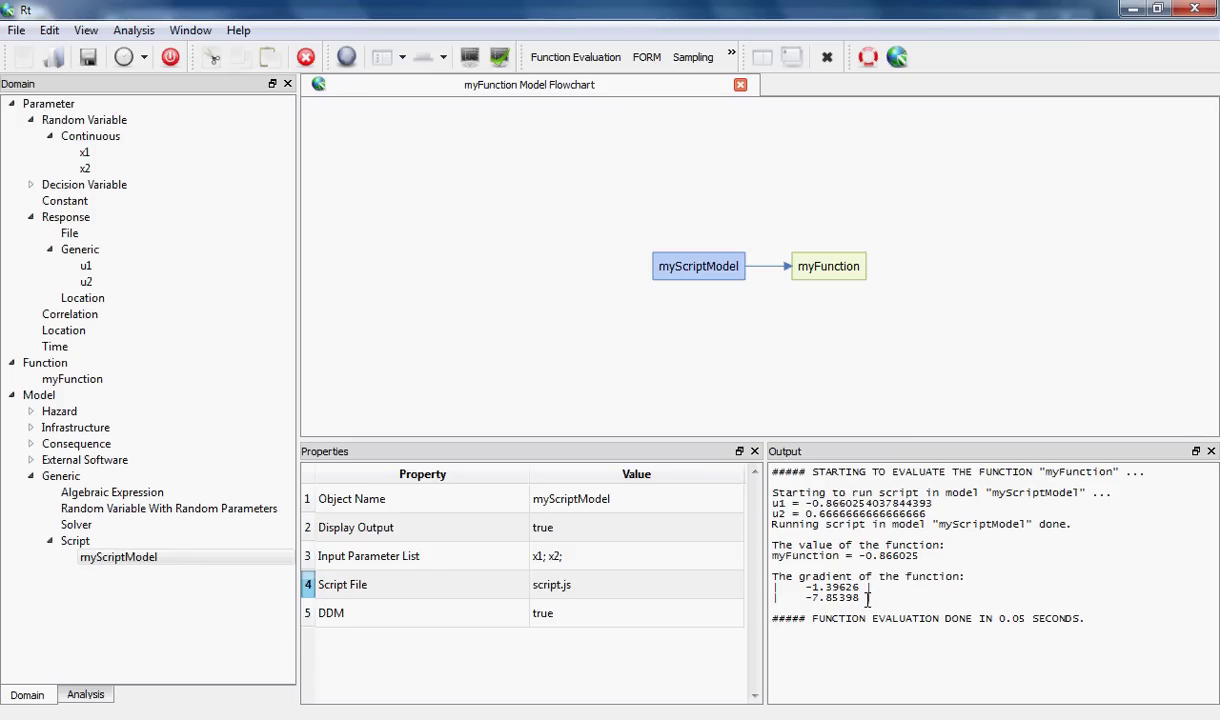